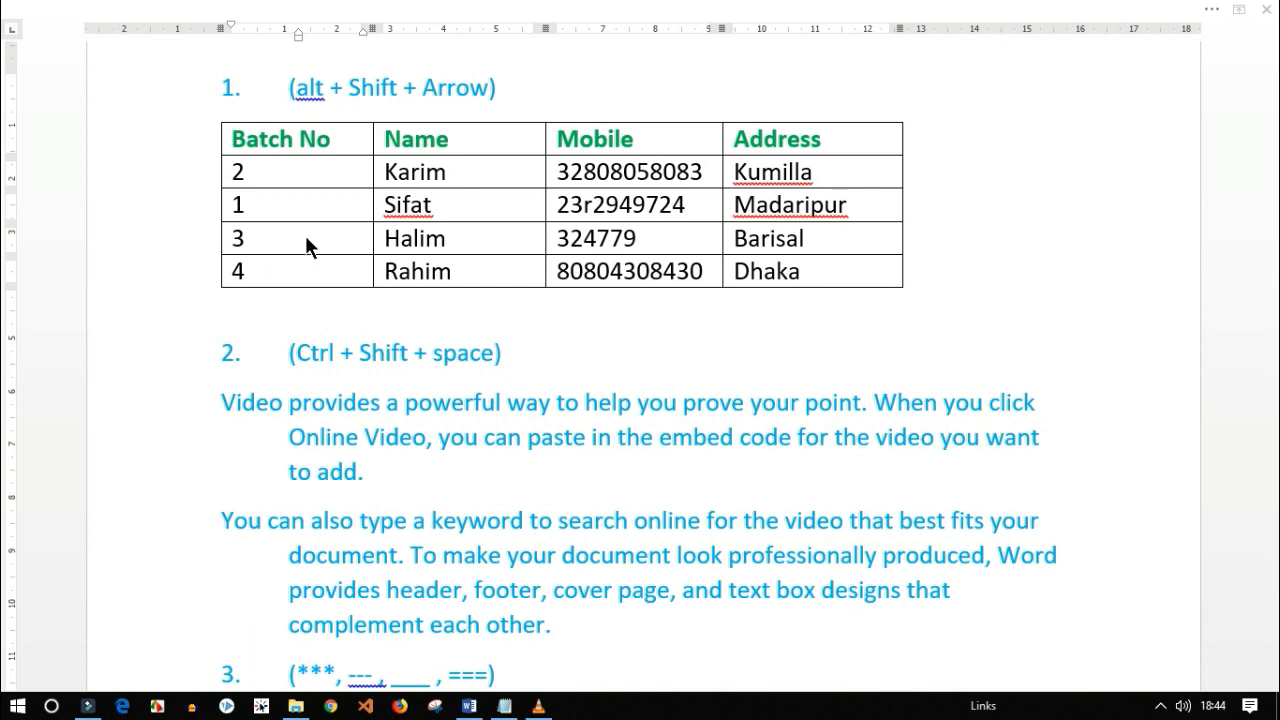
Place the text cursor in the Name cell of the batch 1 row
left_click(306, 239)
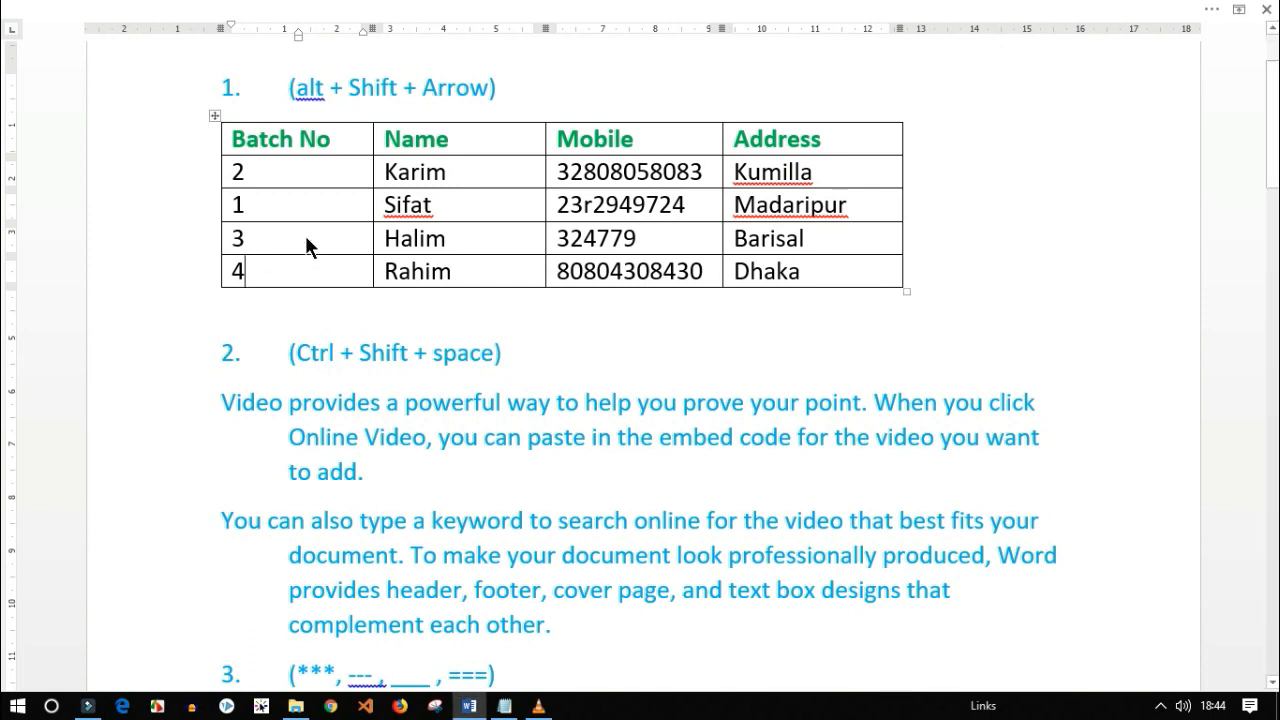
left_click(472, 248)
left_click(470, 205)
mouse_move(205, 170)
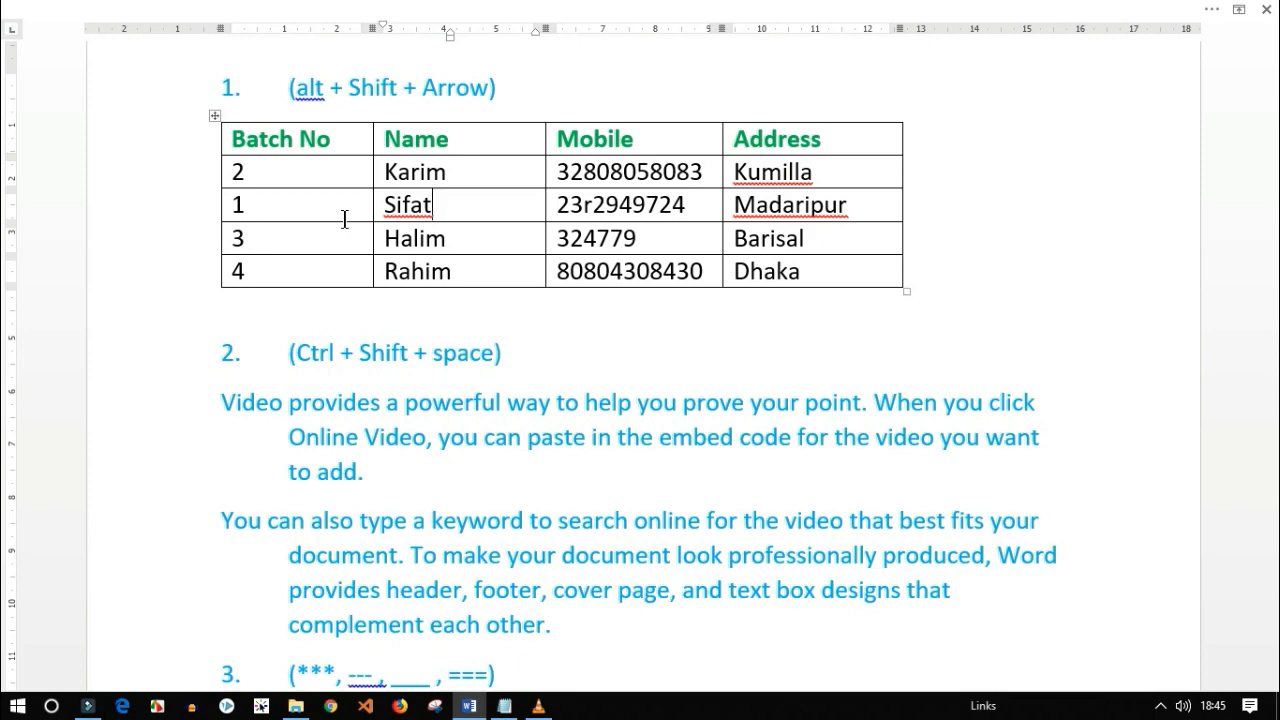
Open the On-Screen Keyboard and move it down so the first table rows are uncovered
key("super+r")
key("Return")
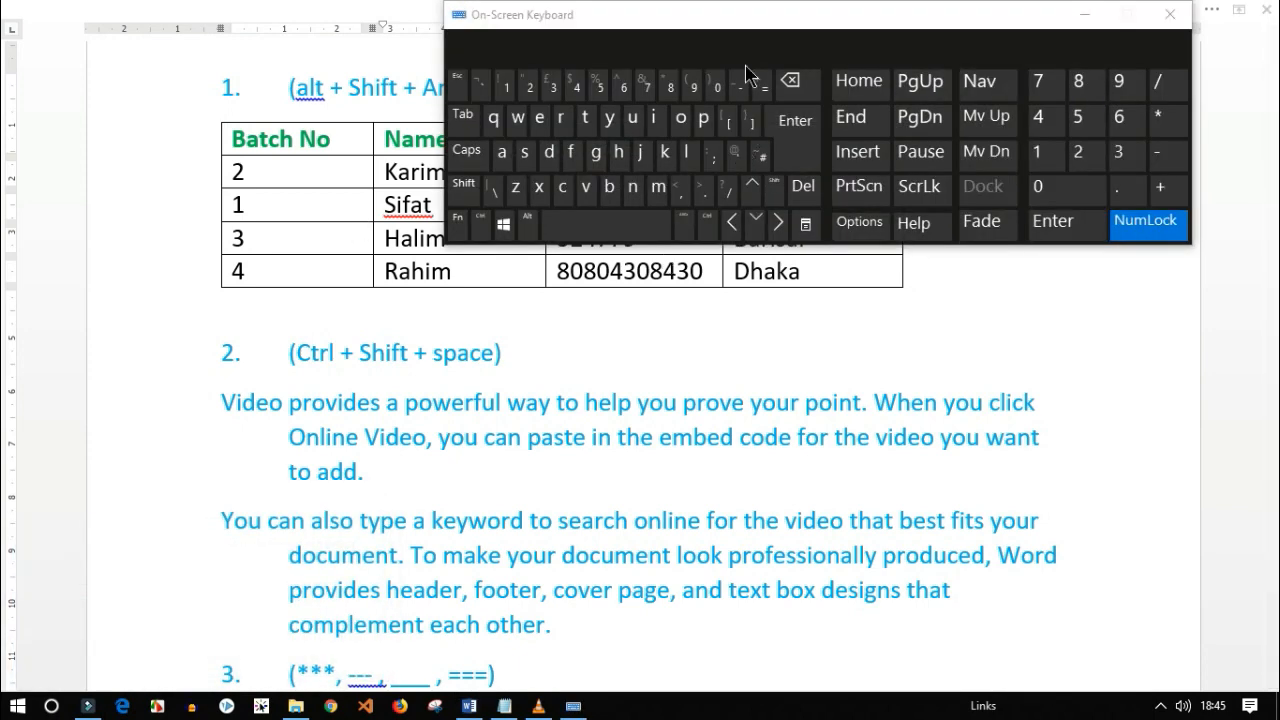
left_click(745, 22)
left_click_drag(745, 22, 695, 283)
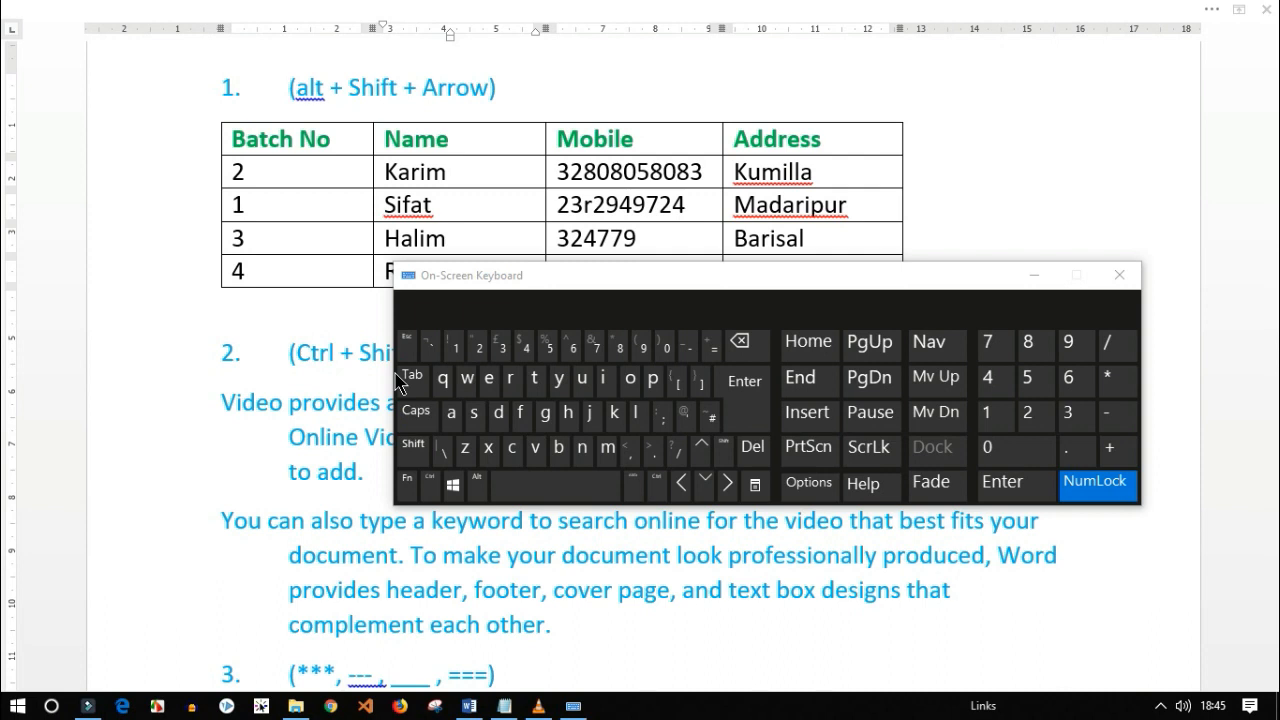
Move the batch 1 row up one place so it sits above the batch 2 row
key("alt+shift")
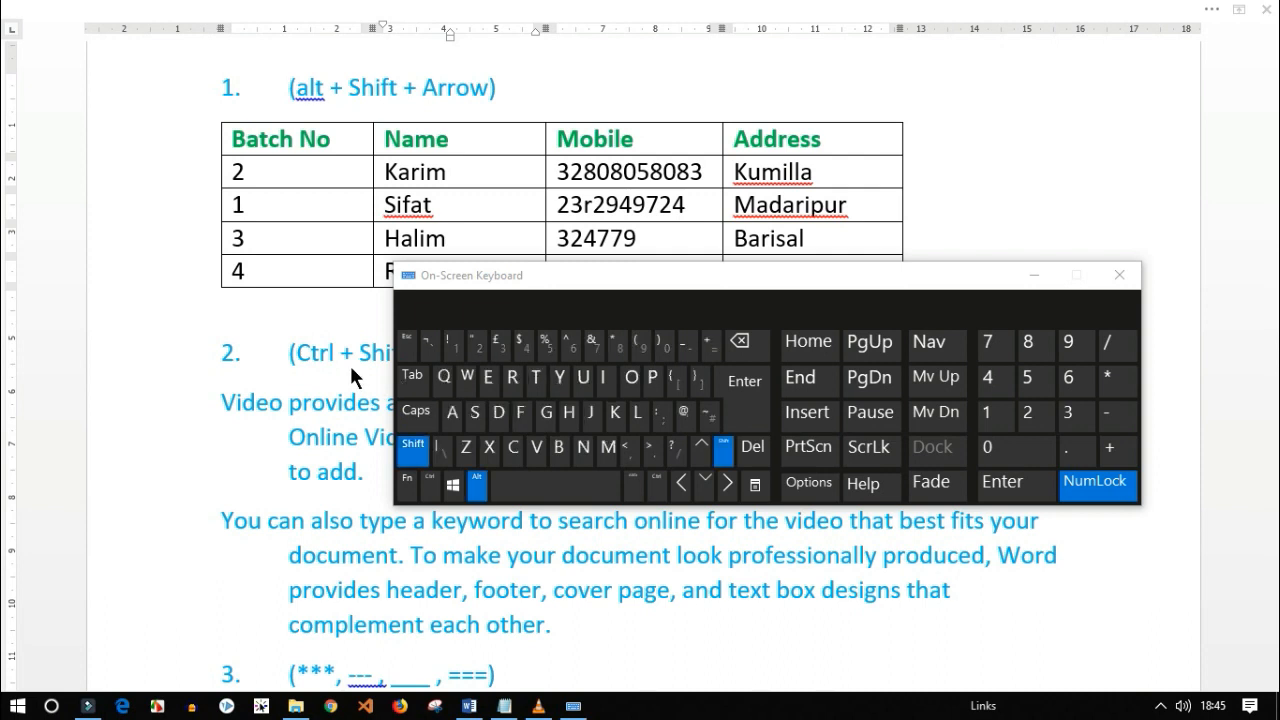
left_click(314, 212)
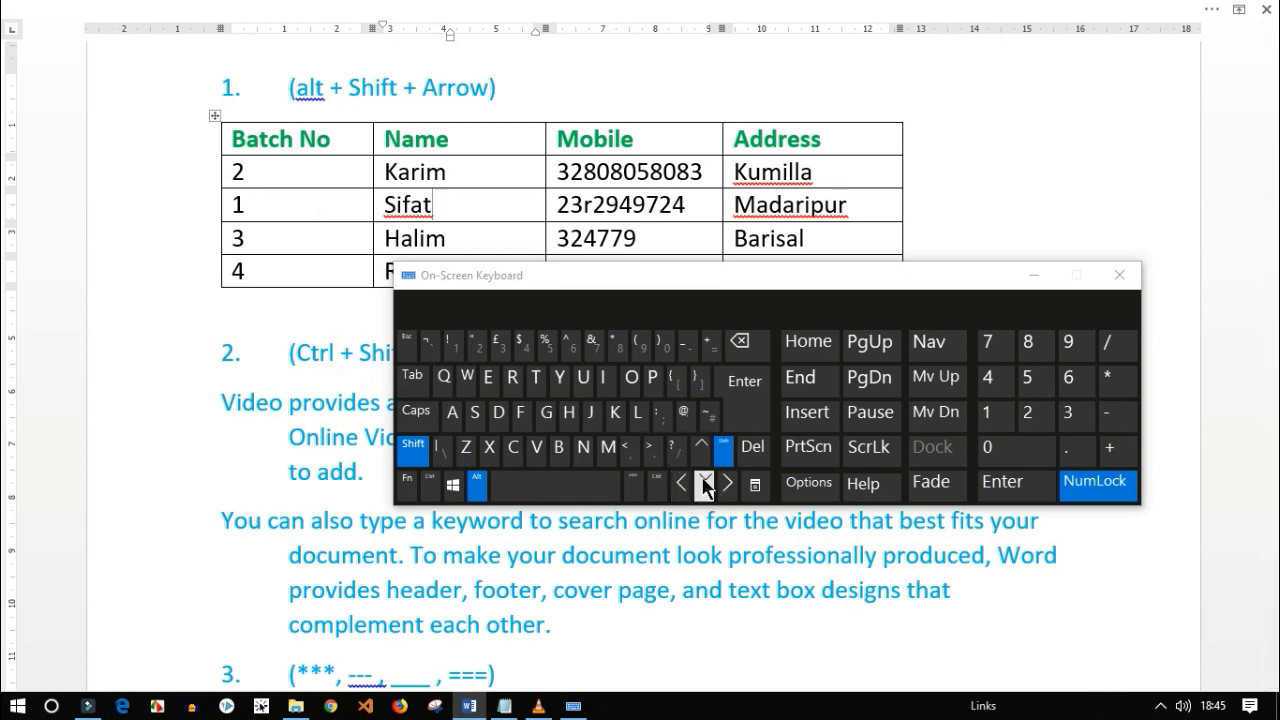
left_click(704, 452)
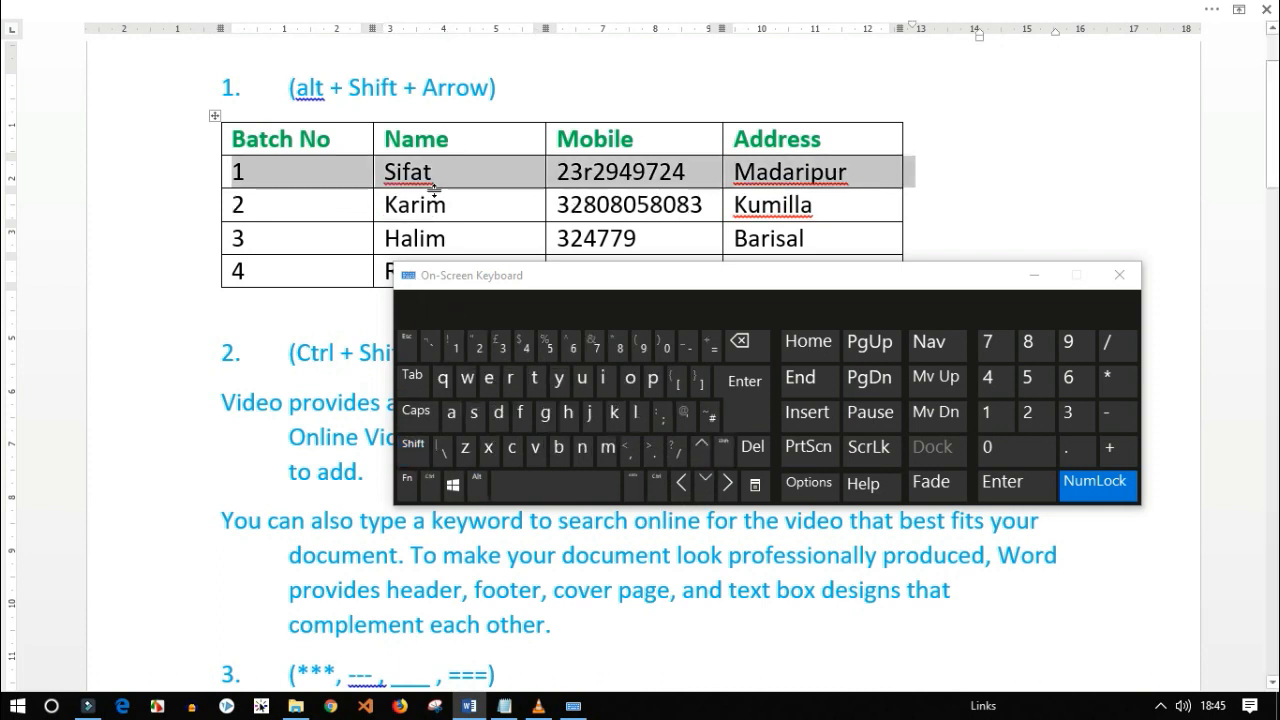
Move the batch 3 row down one place, up two places and back down one place
left_click(274, 251)
key("alt+shift")
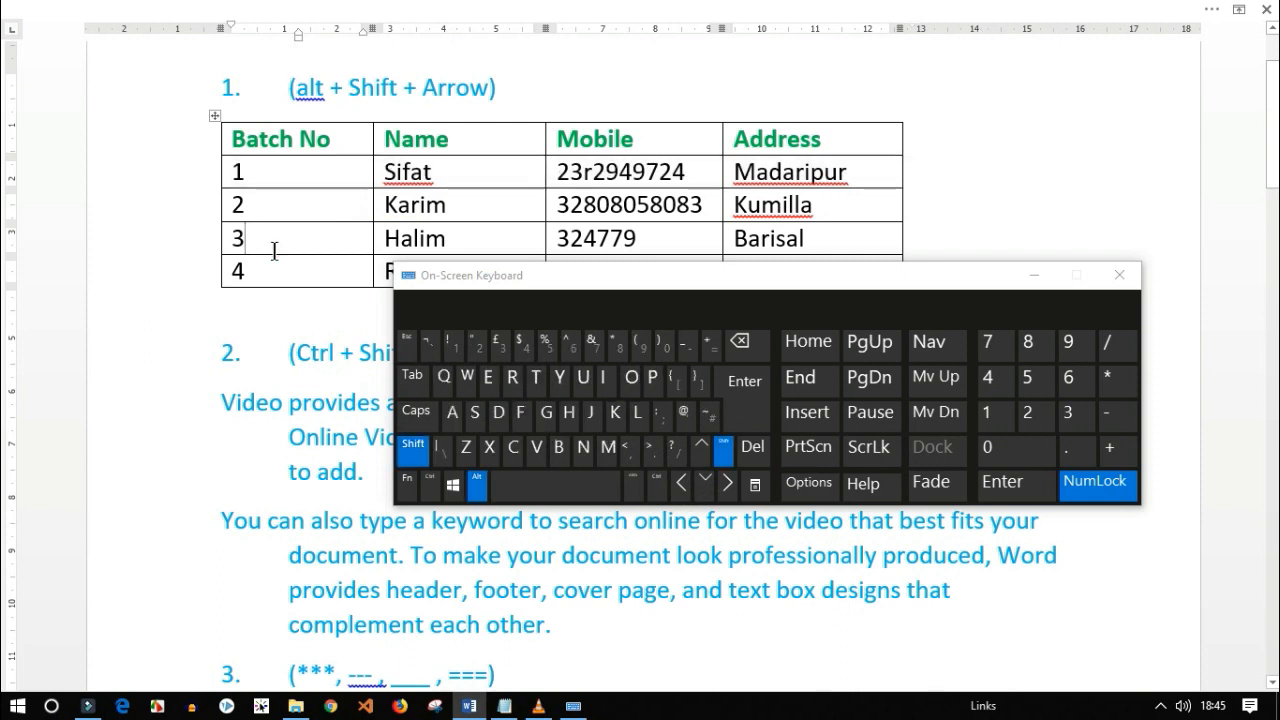
key("alt+shift+Down")
key("alt+shift+Up")
key("alt+shift+Up")
key("alt+shift+Down")
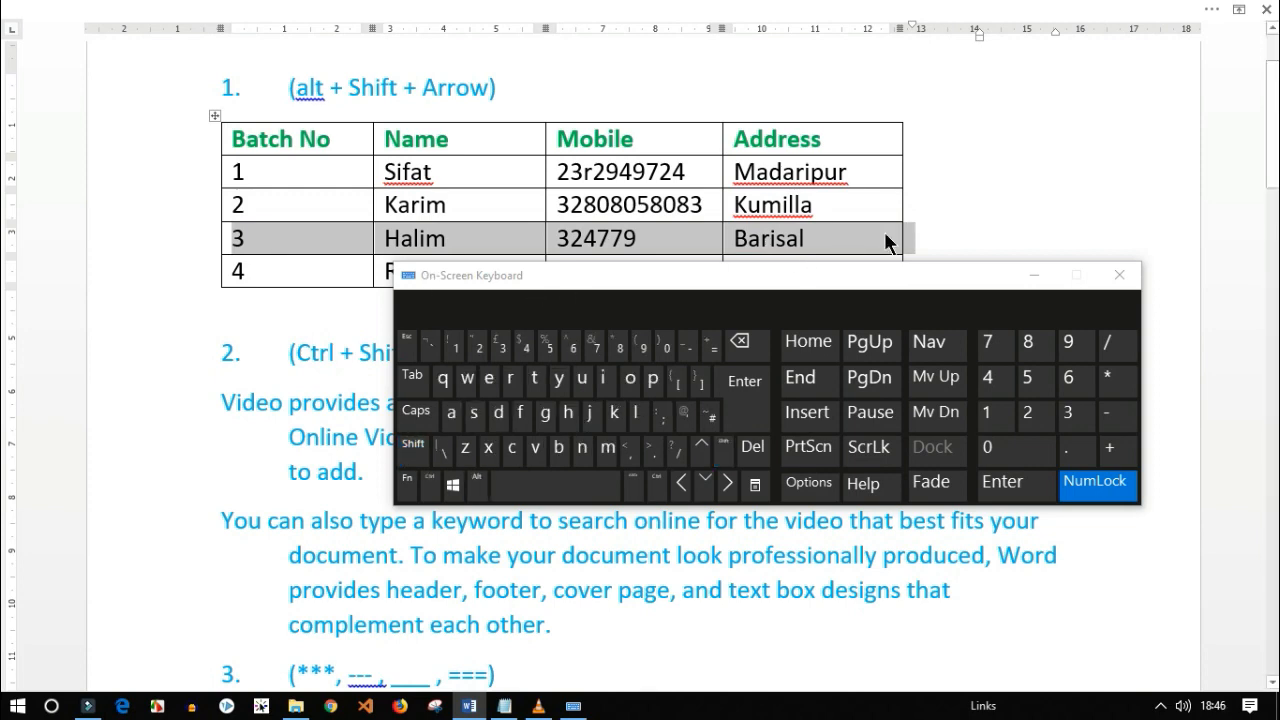
Move the On-Screen Keyboard over the table and delete both sample paragraphs under item 2
left_click(982, 282)
left_click_drag(982, 282, 876, 85)
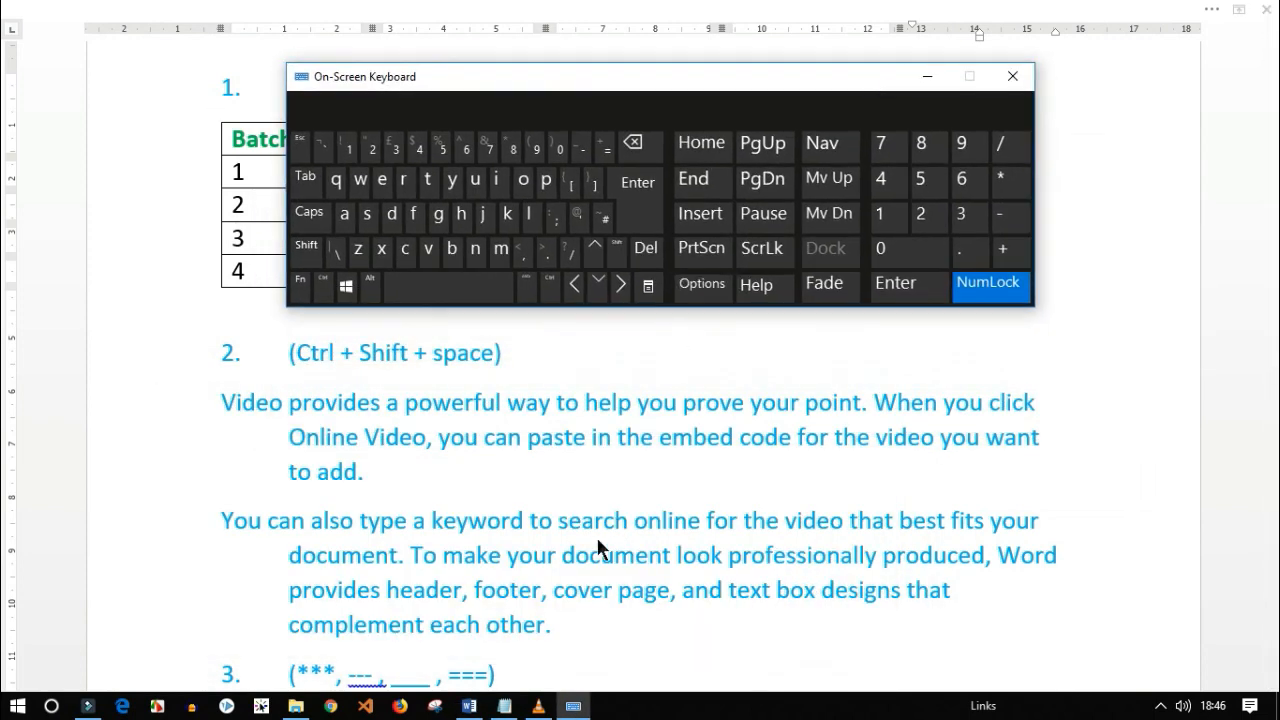
left_click(552, 625)
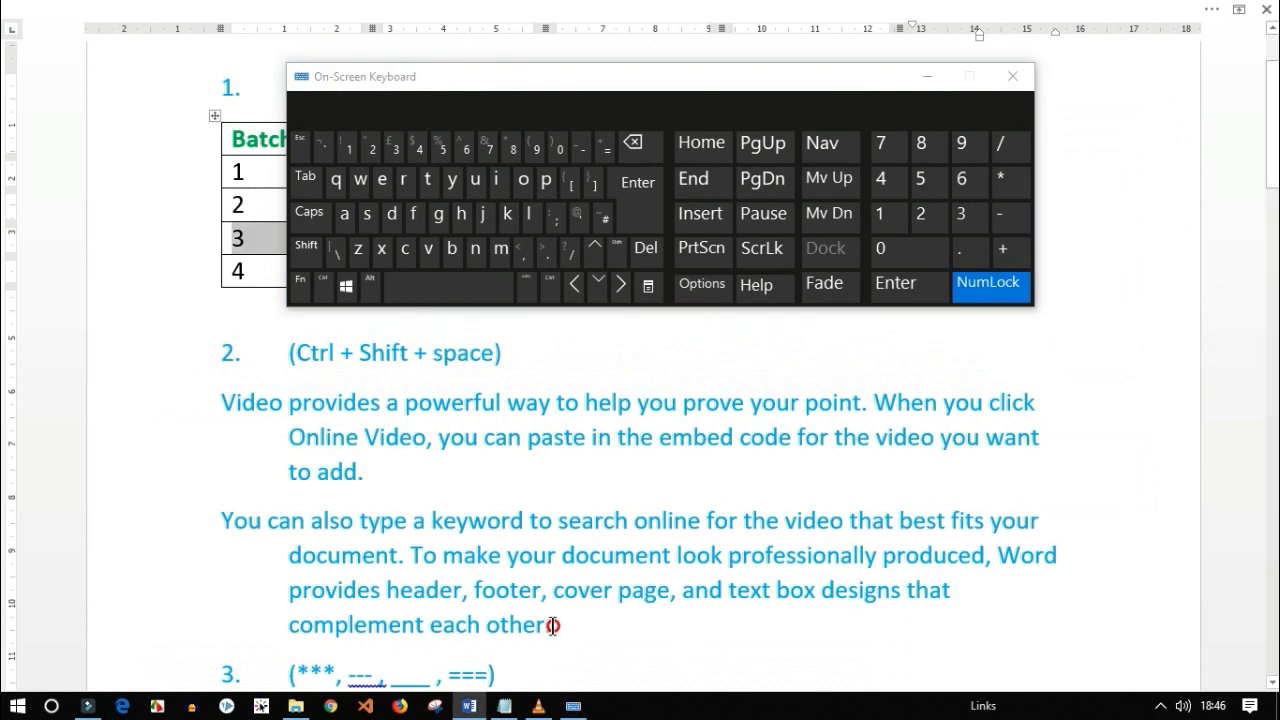
left_click_drag(552, 625, 312, 493)
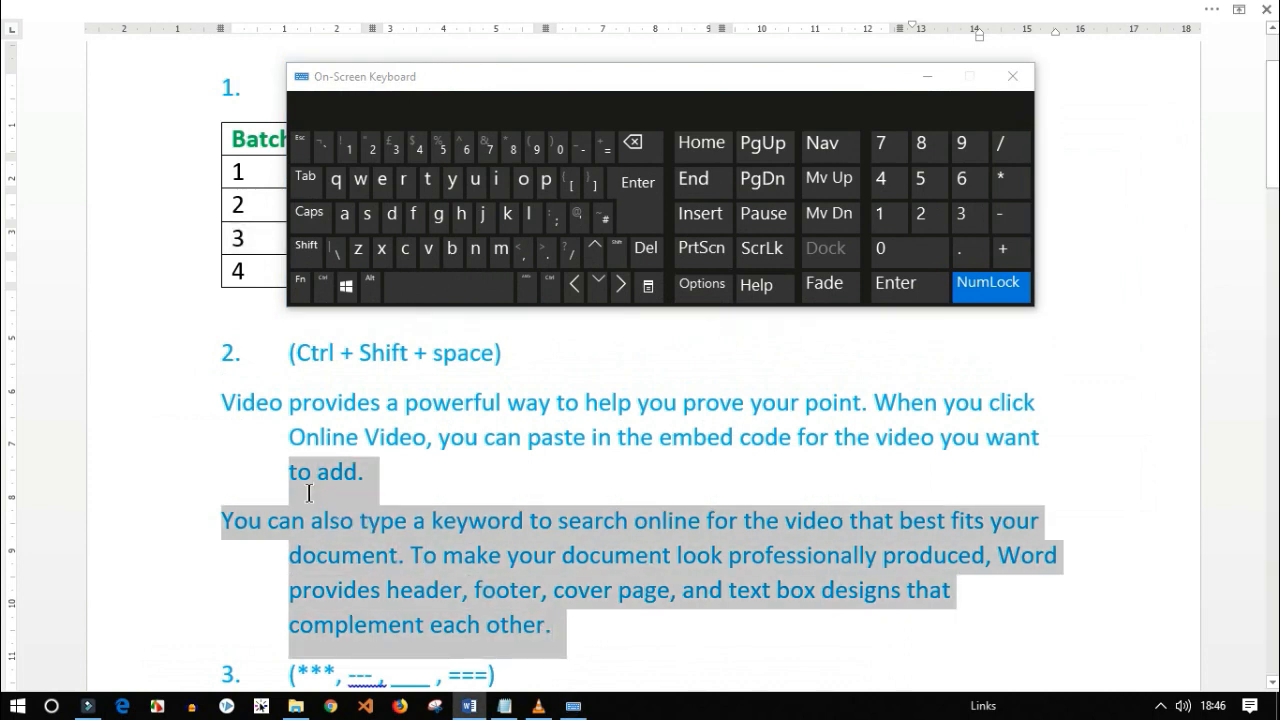
key("Delete")
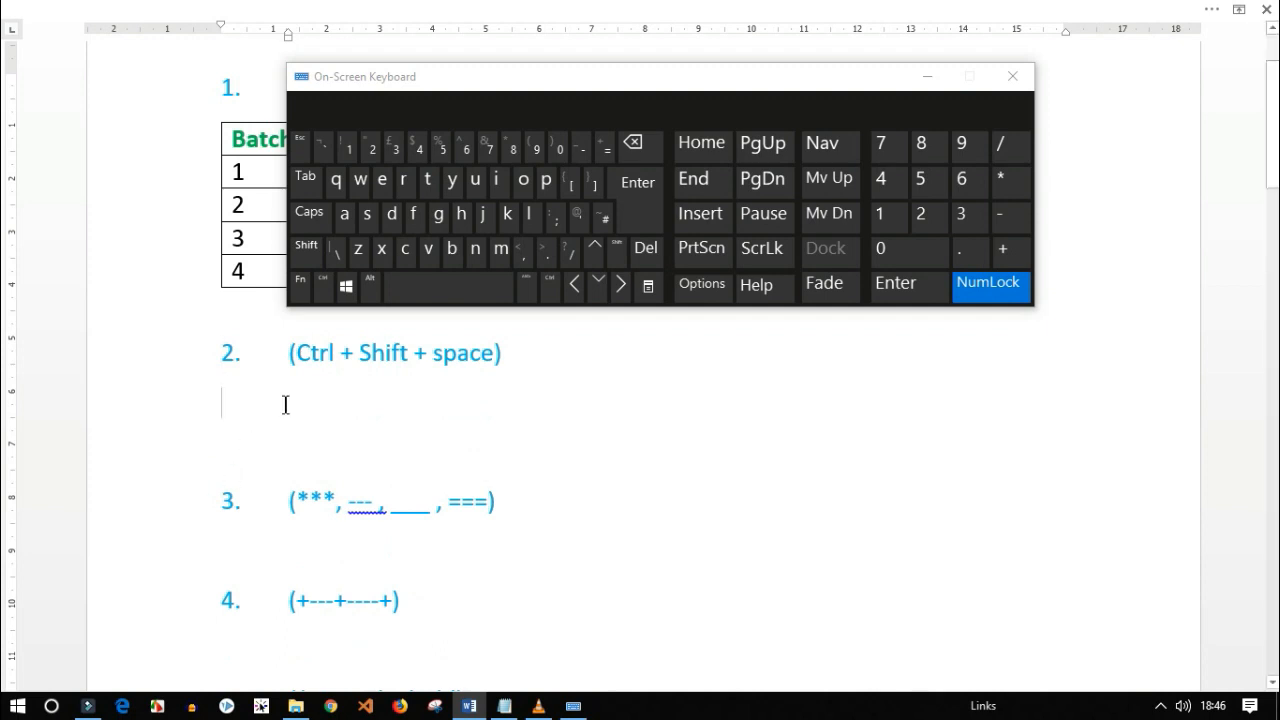
Generate two sample paragraphs of two sentences each under item 2 with =rand(2,2)
type("=rand")
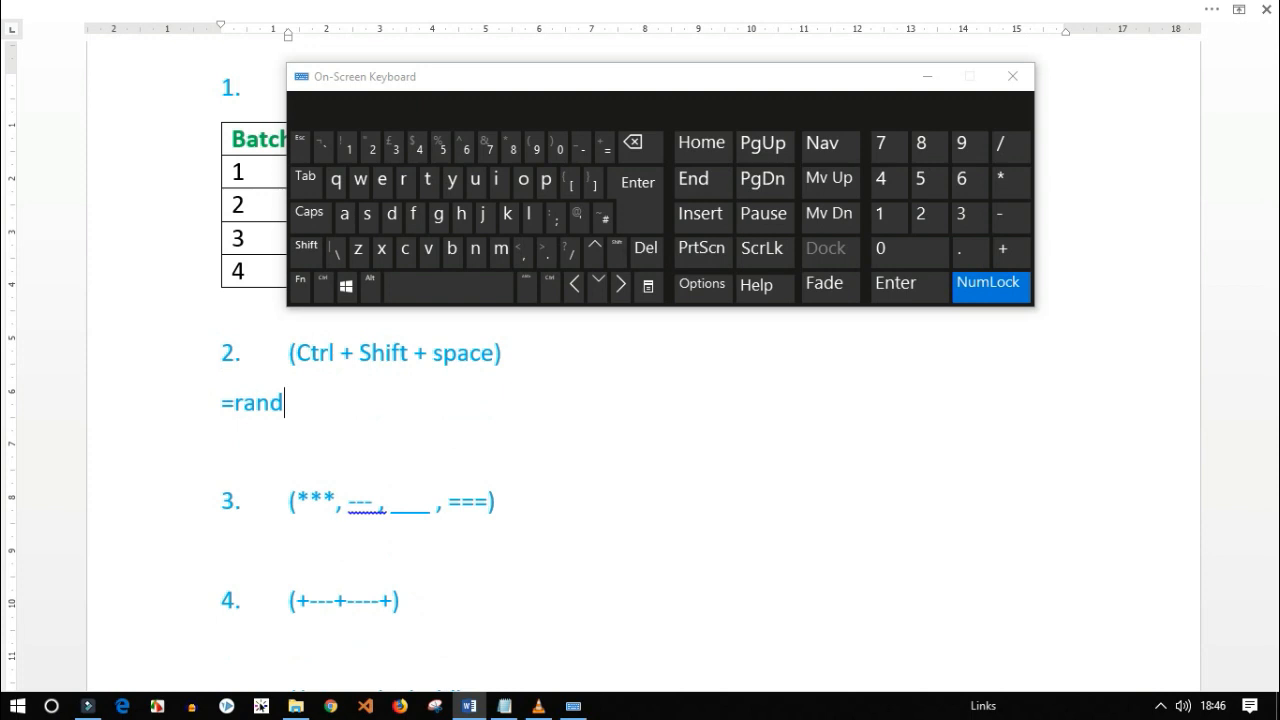
type("(2,2)")
key("Return")
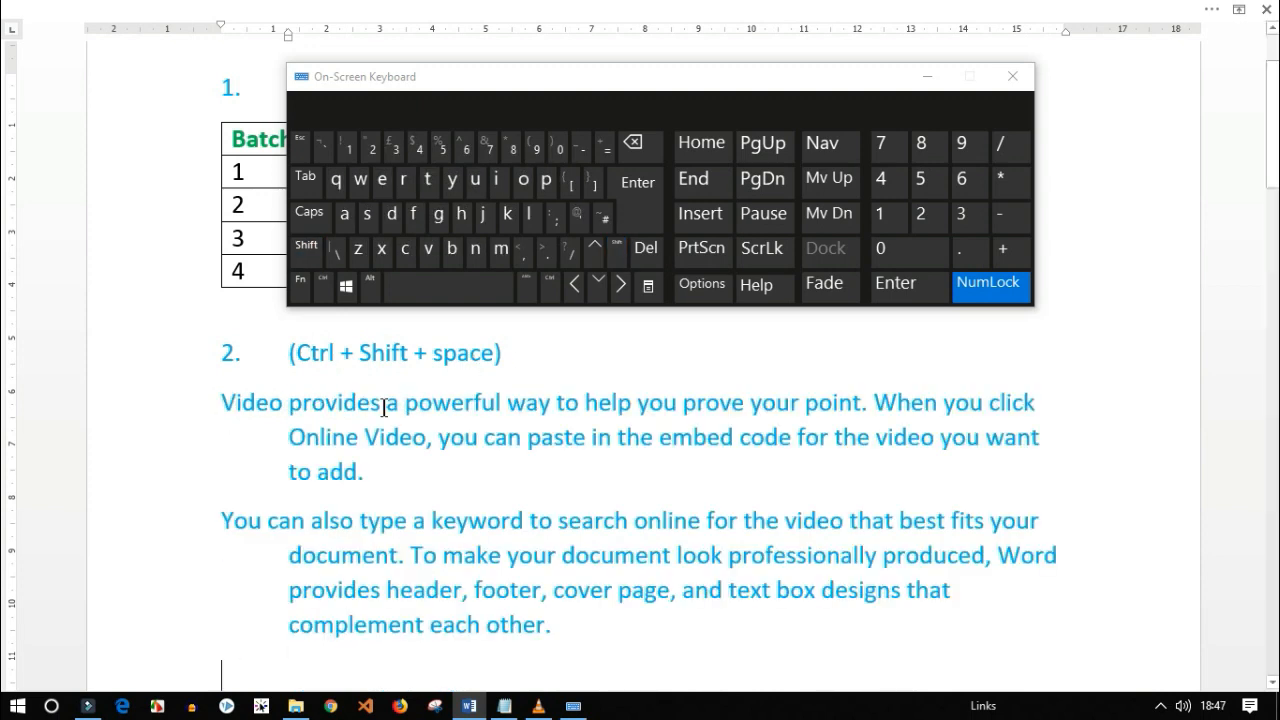
Try separating "When" and "you" with extra ordinary spaces in the first sample paragraph, and delete the added spaces
scroll(439, 519, "down", 1)
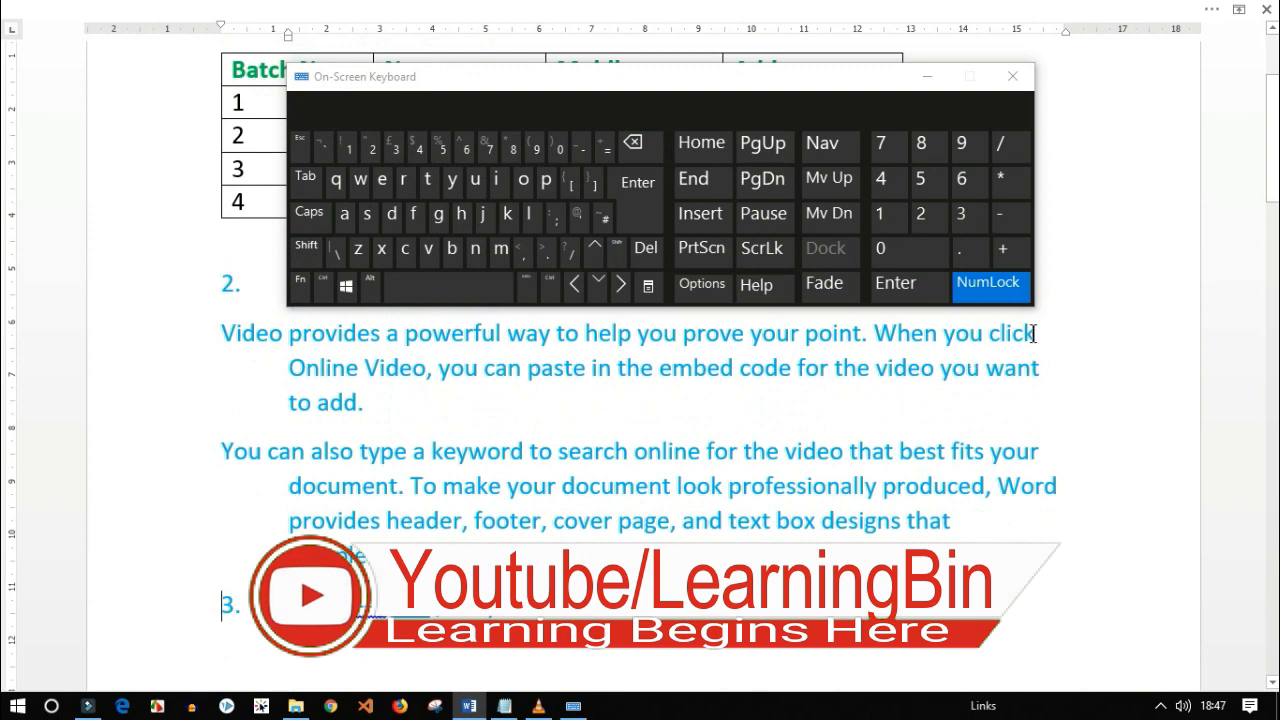
left_click(944, 337)
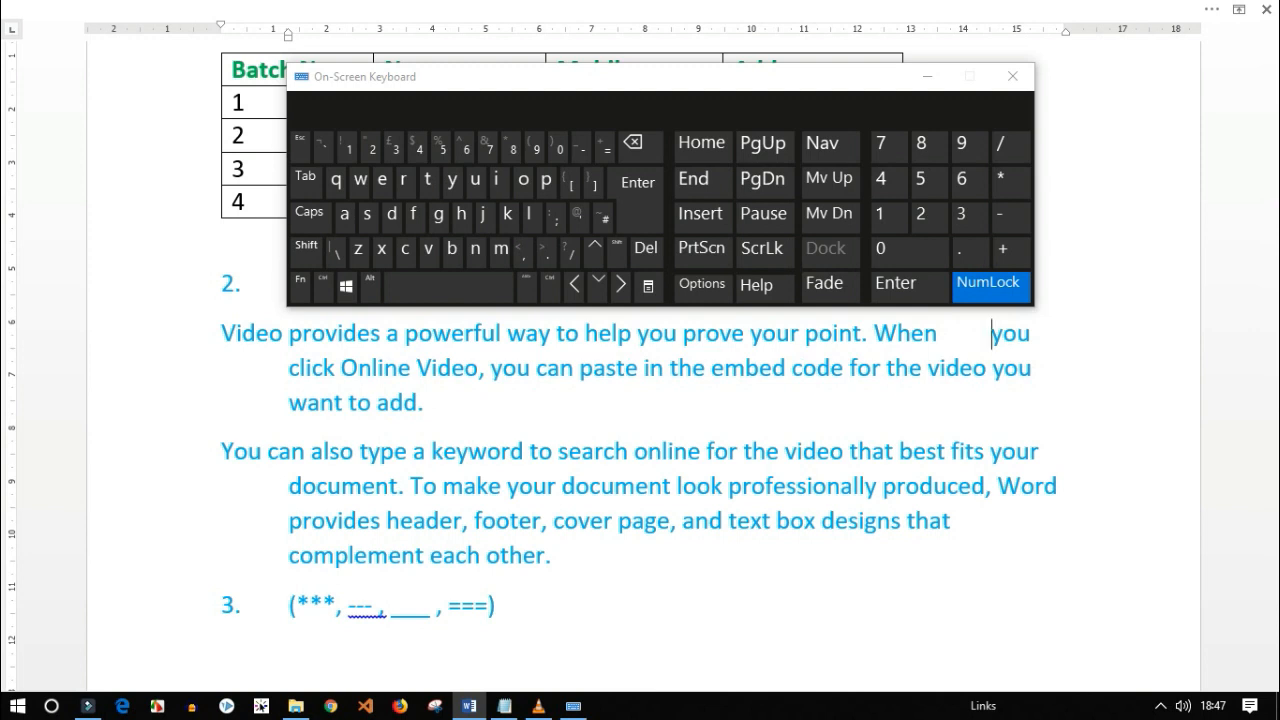
key("BackSpace")
key("BackSpace")
key("BackSpace")
key("BackSpace")
key("BackSpace")
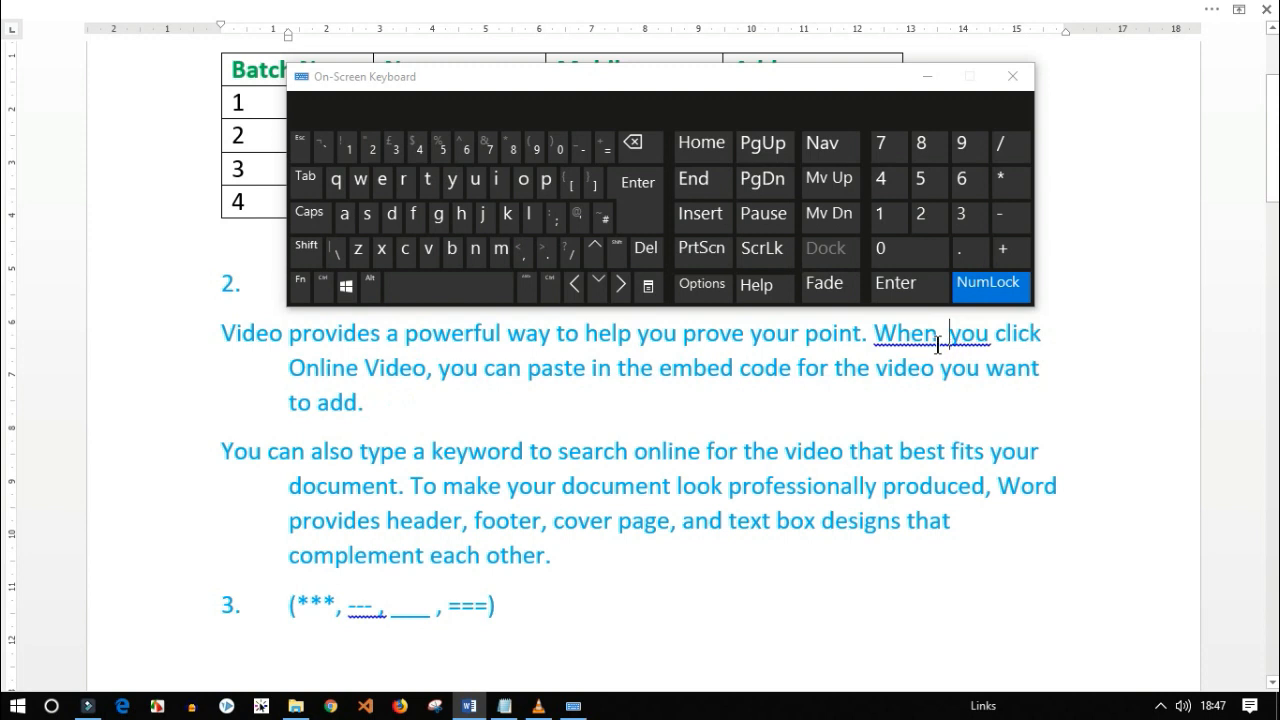
Replace the ordinary space between "you" and "click" in the first sample paragraph with a nonbreaking space
left_click(995, 338)
key("BackSpace")
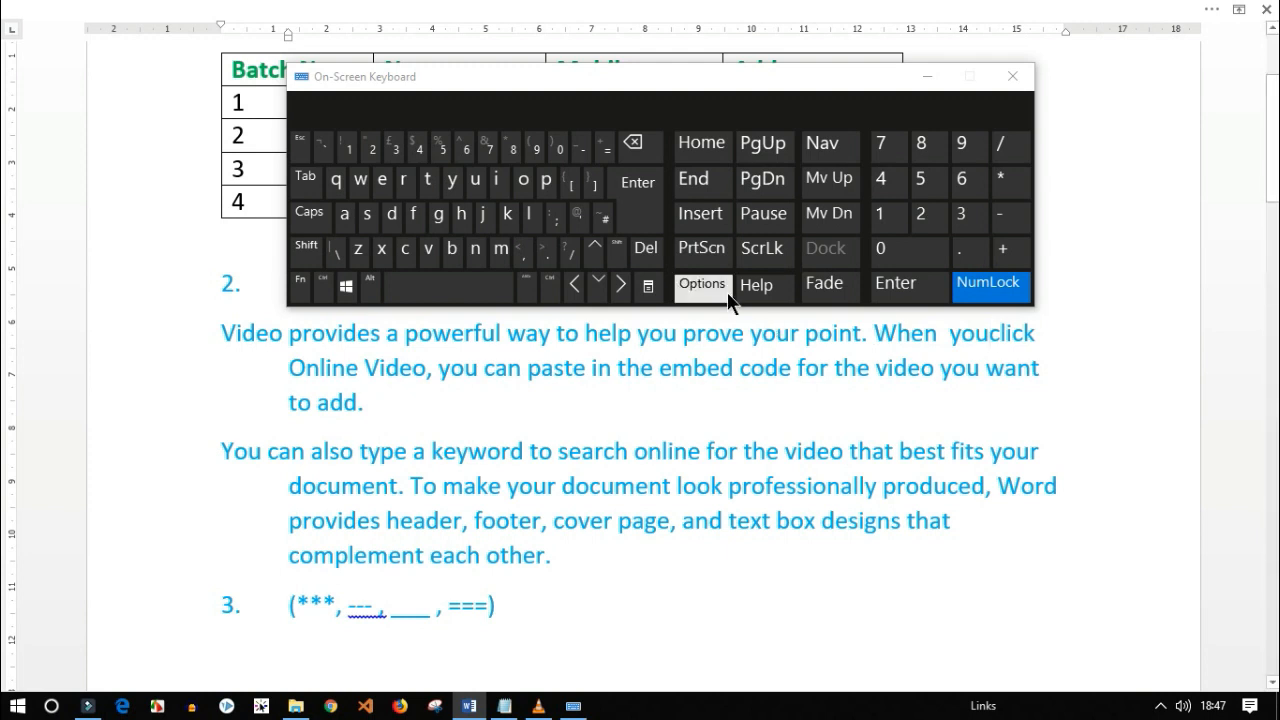
left_click(476, 290)
key("BackSpace")
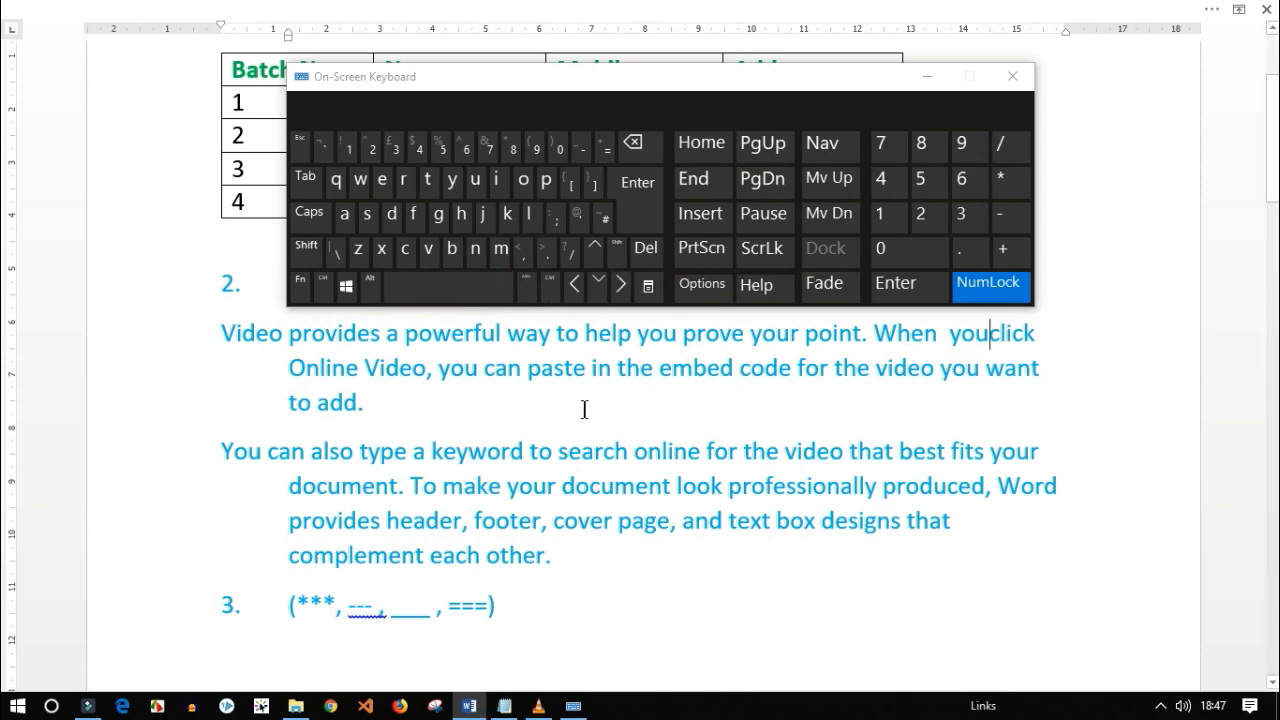
scroll(586, 400, "up", 2)
scroll(586, 410, "down", 1)
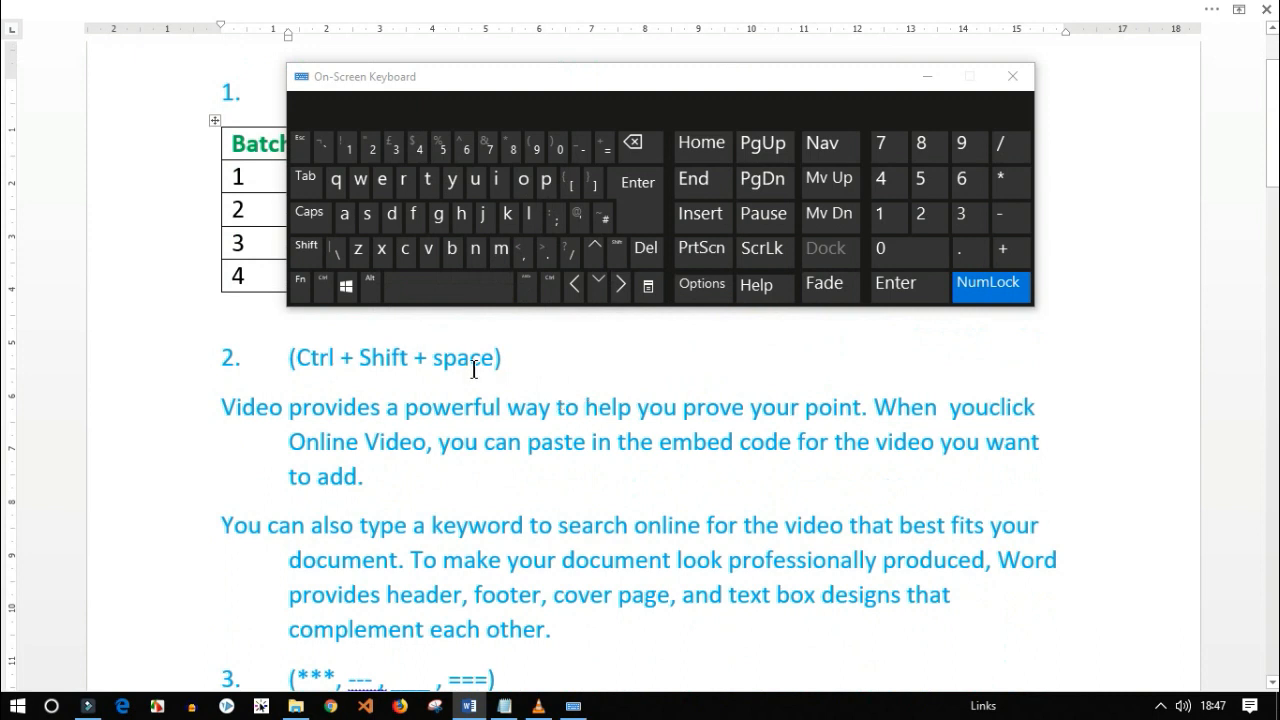
key("ctrl")
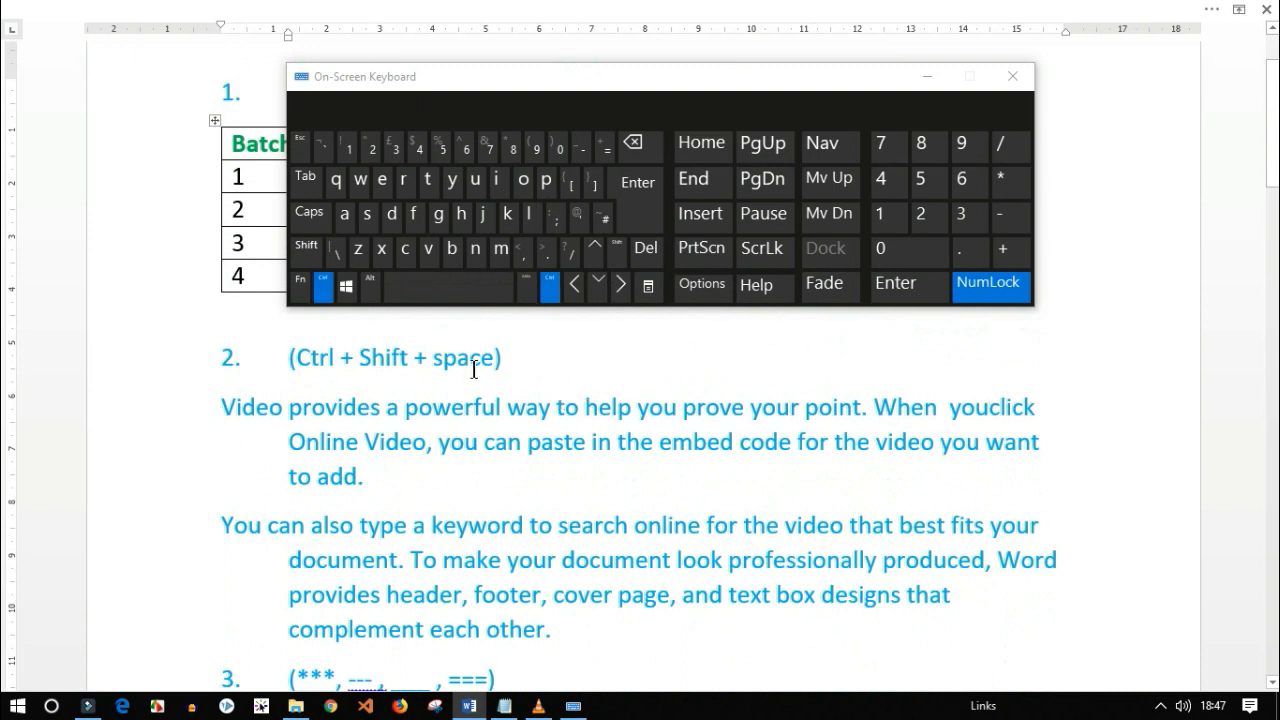
key("shift")
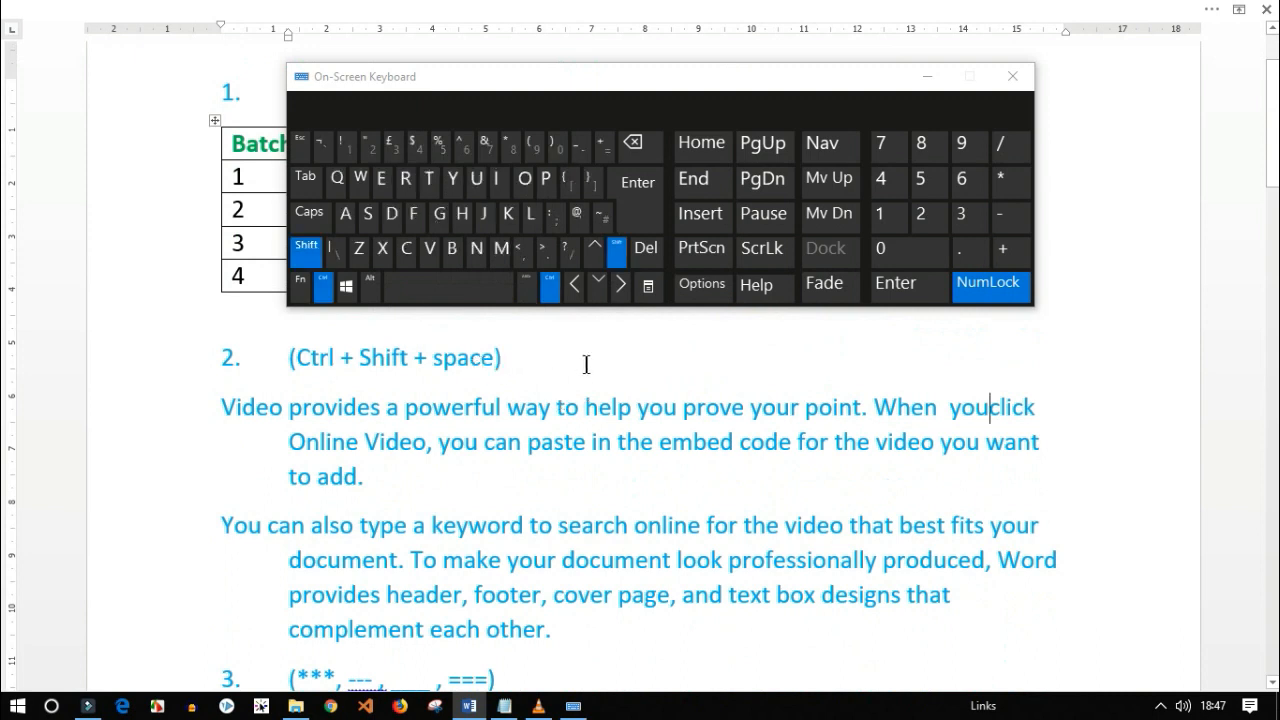
left_click(485, 287)
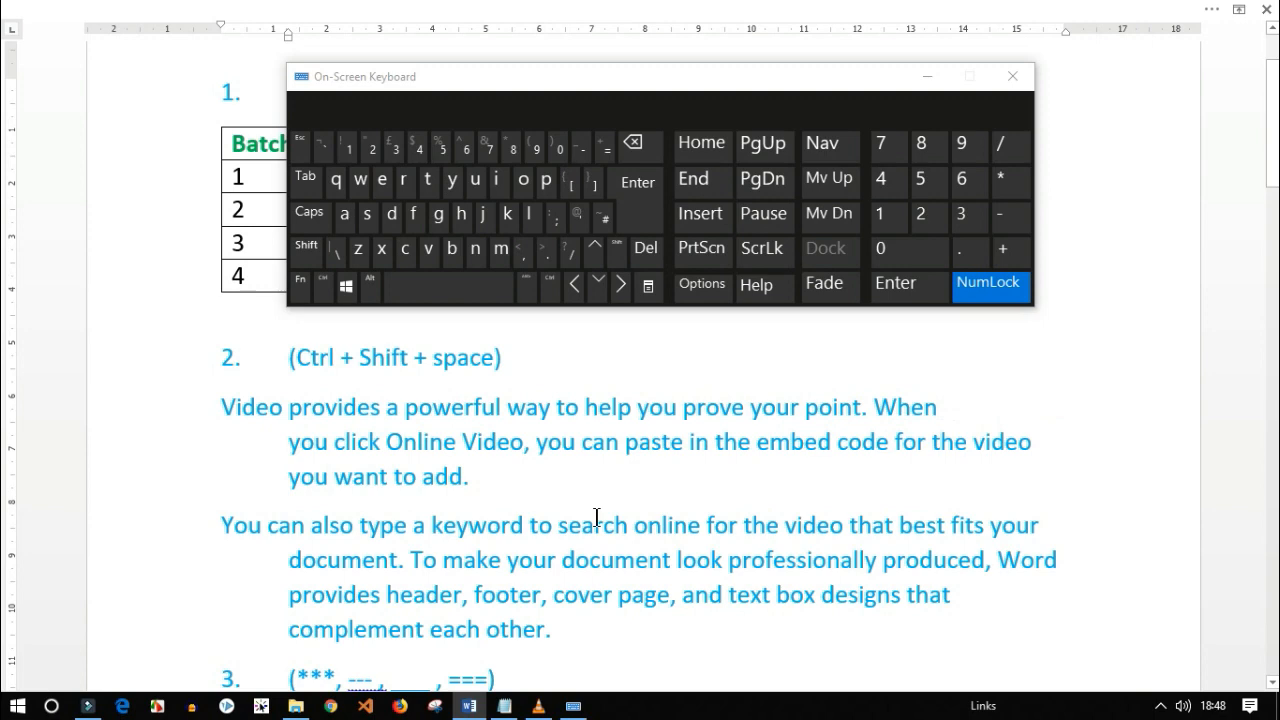
Add a new line under item 3 and turn *** into a dotted horizontal line
scroll(597, 517, "down", 3)
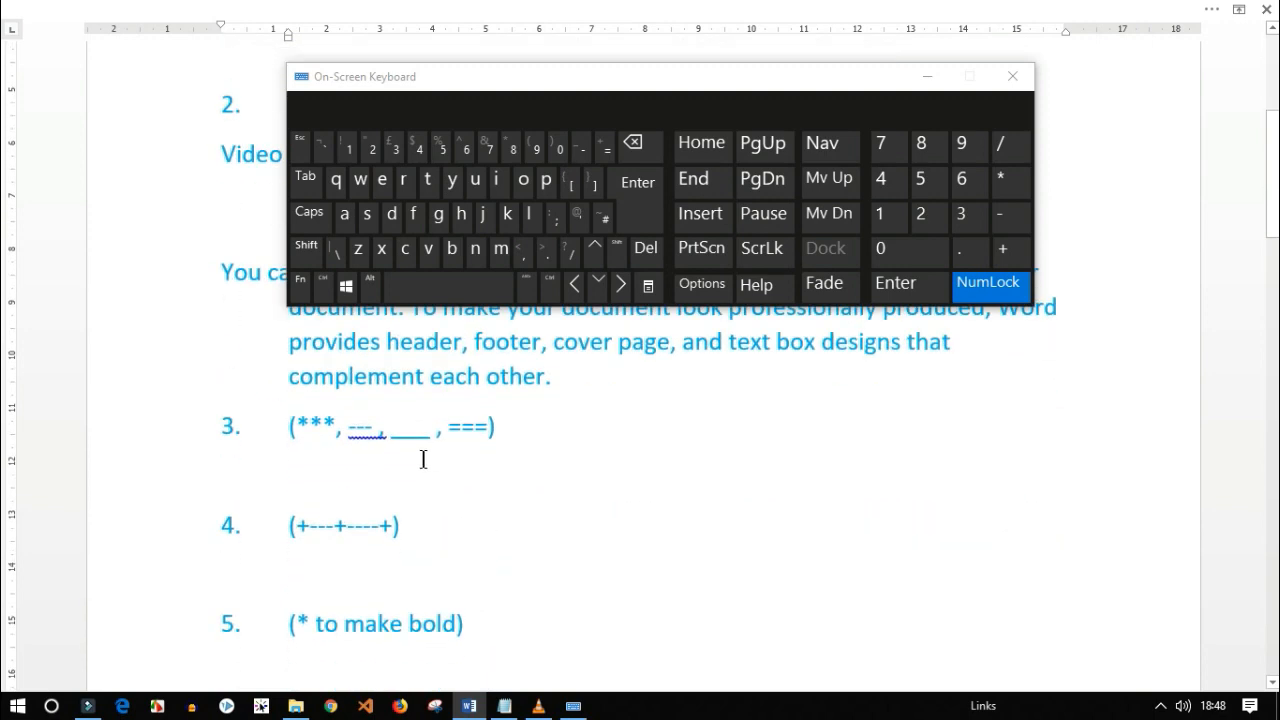
left_click(522, 428)
key("Return")
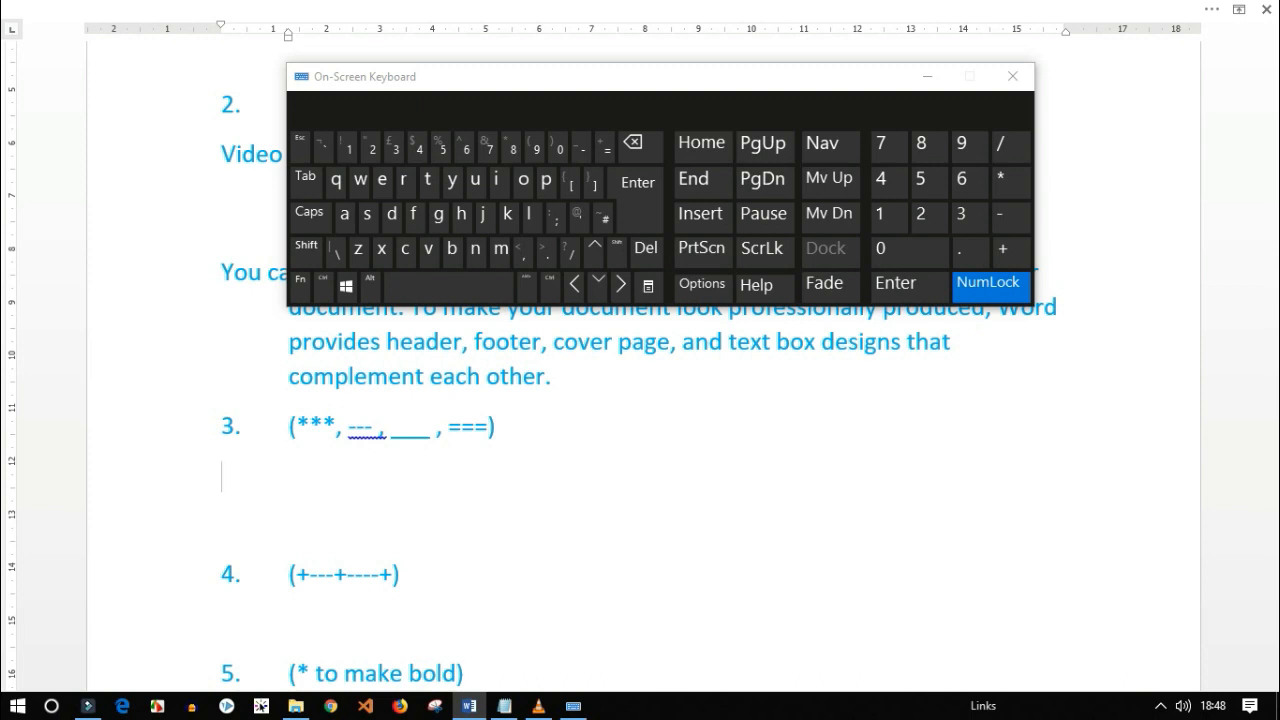
key("shift")
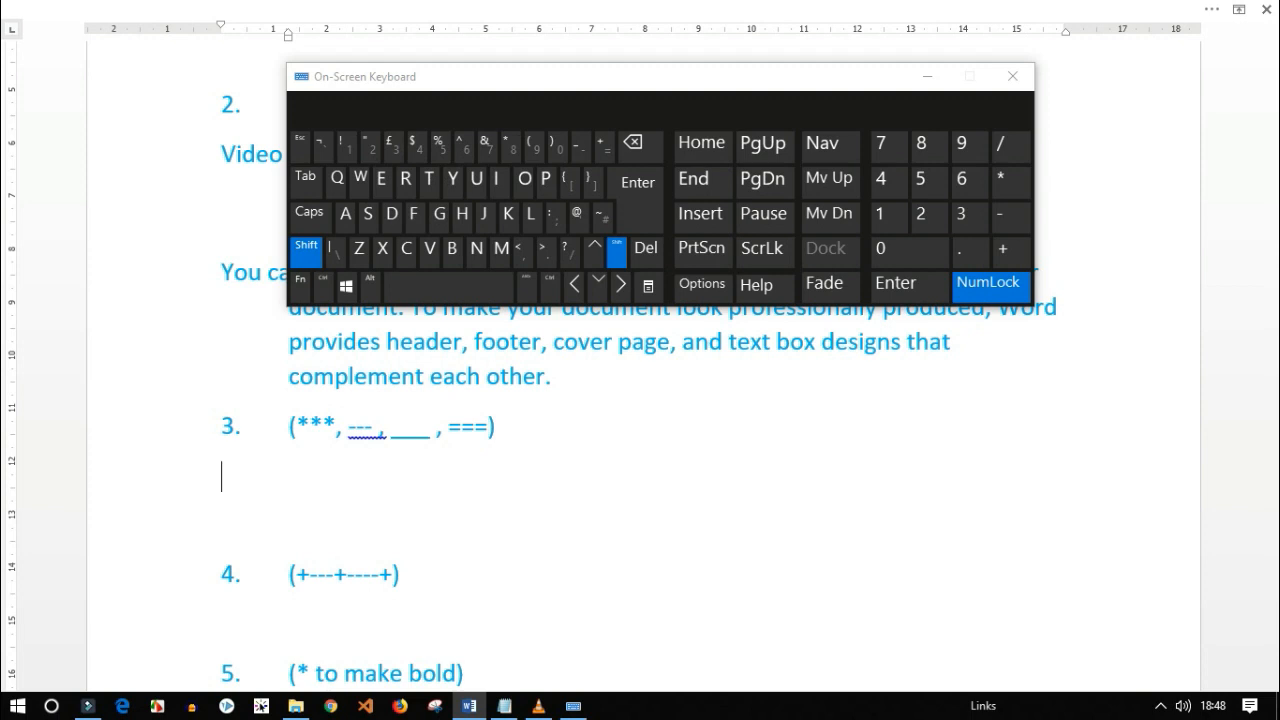
type("***")
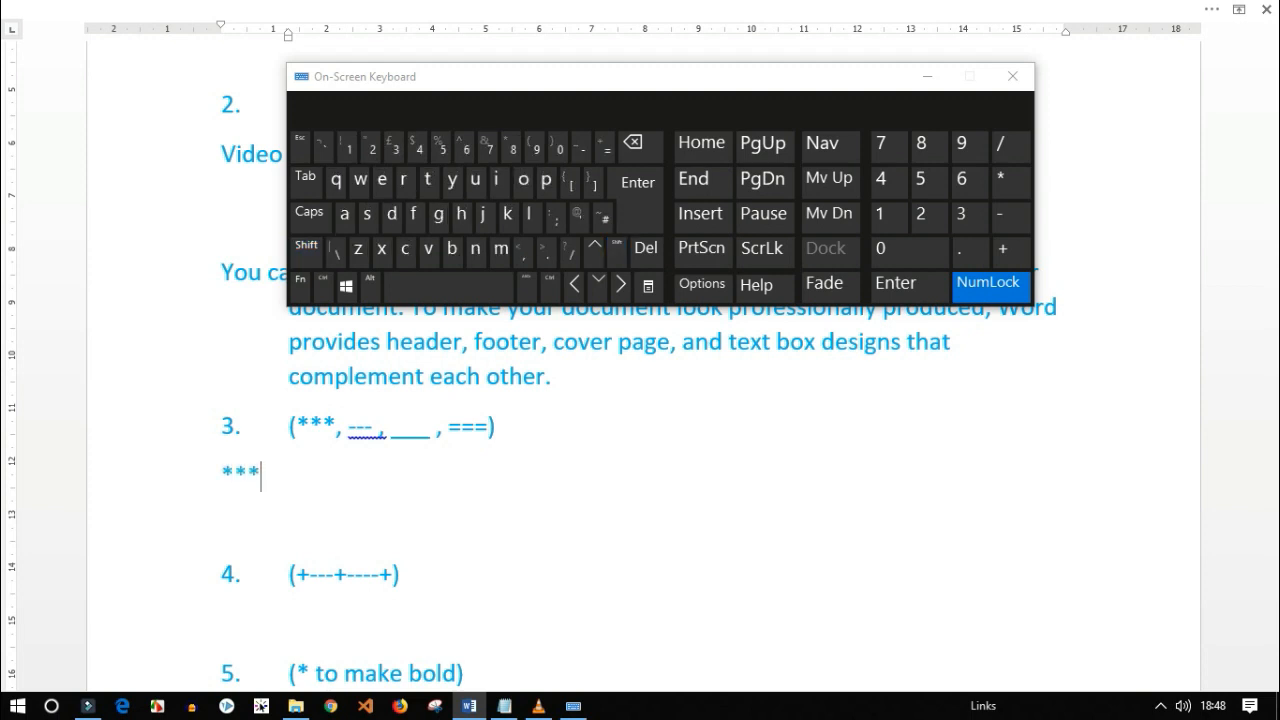
key("Return")
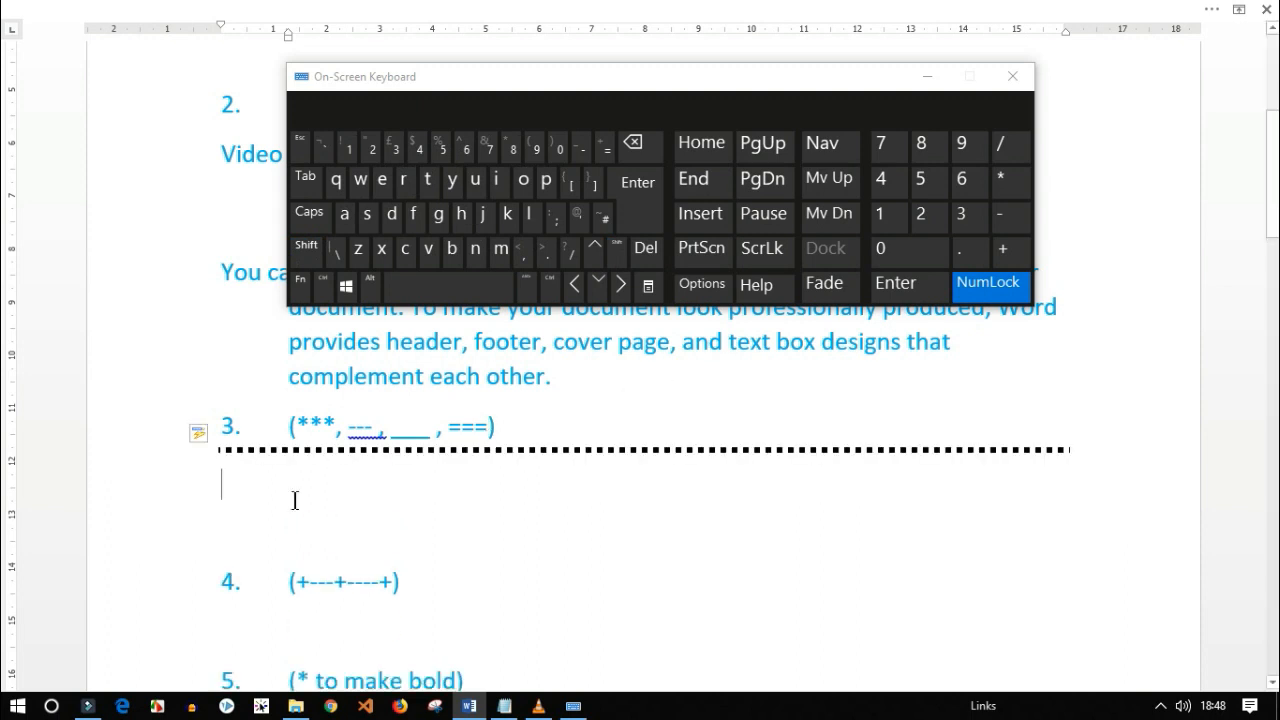
Insert a thin horizontal line below the dotted one by autoformatting ---
type("---")
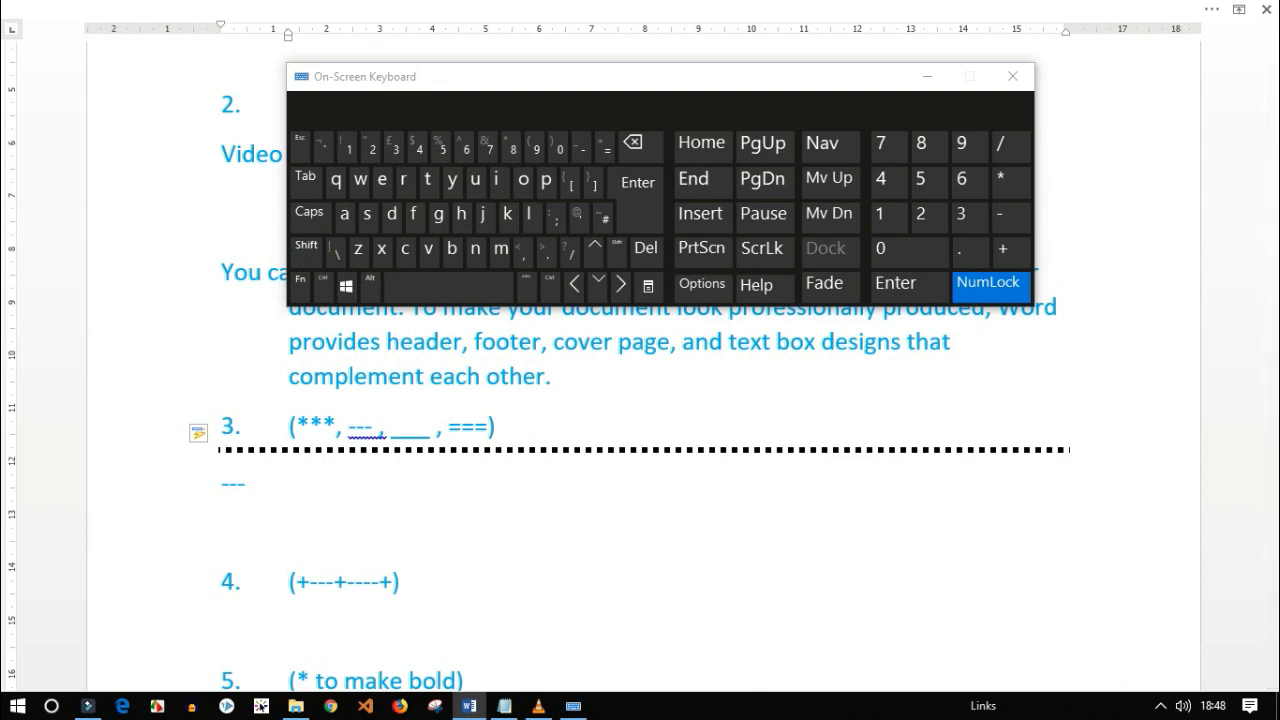
key("shift")
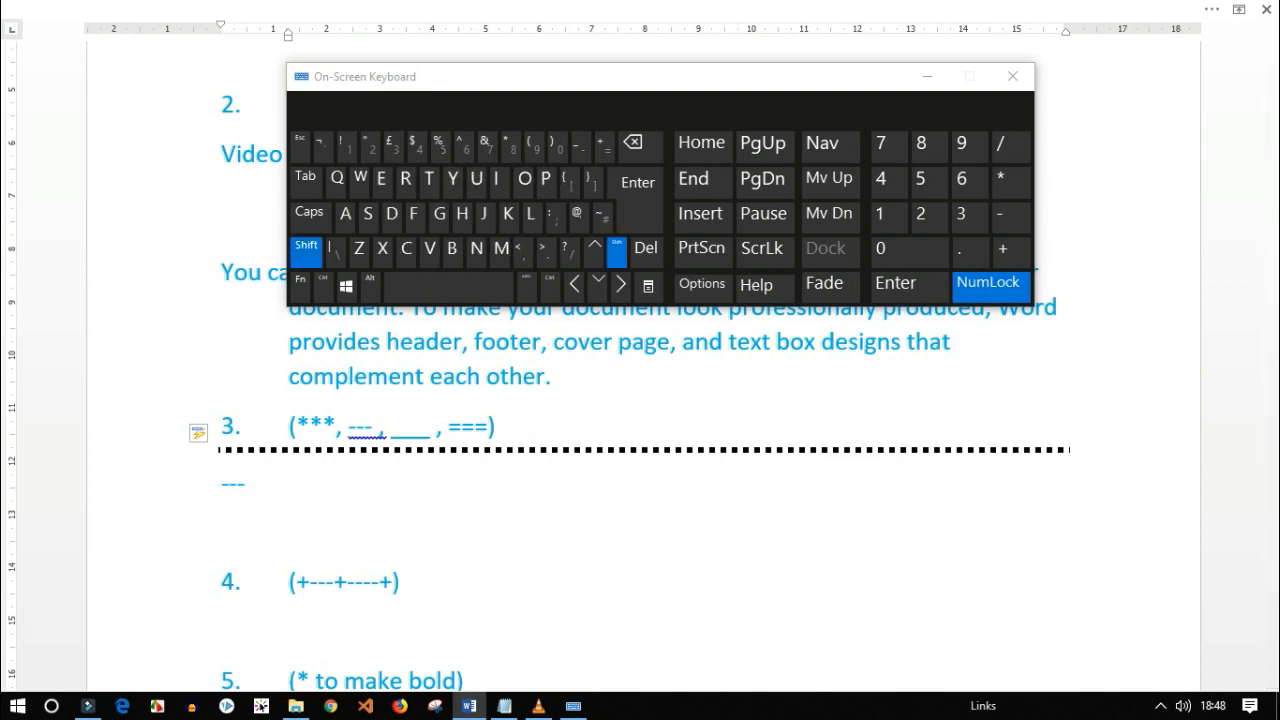
key("Return")
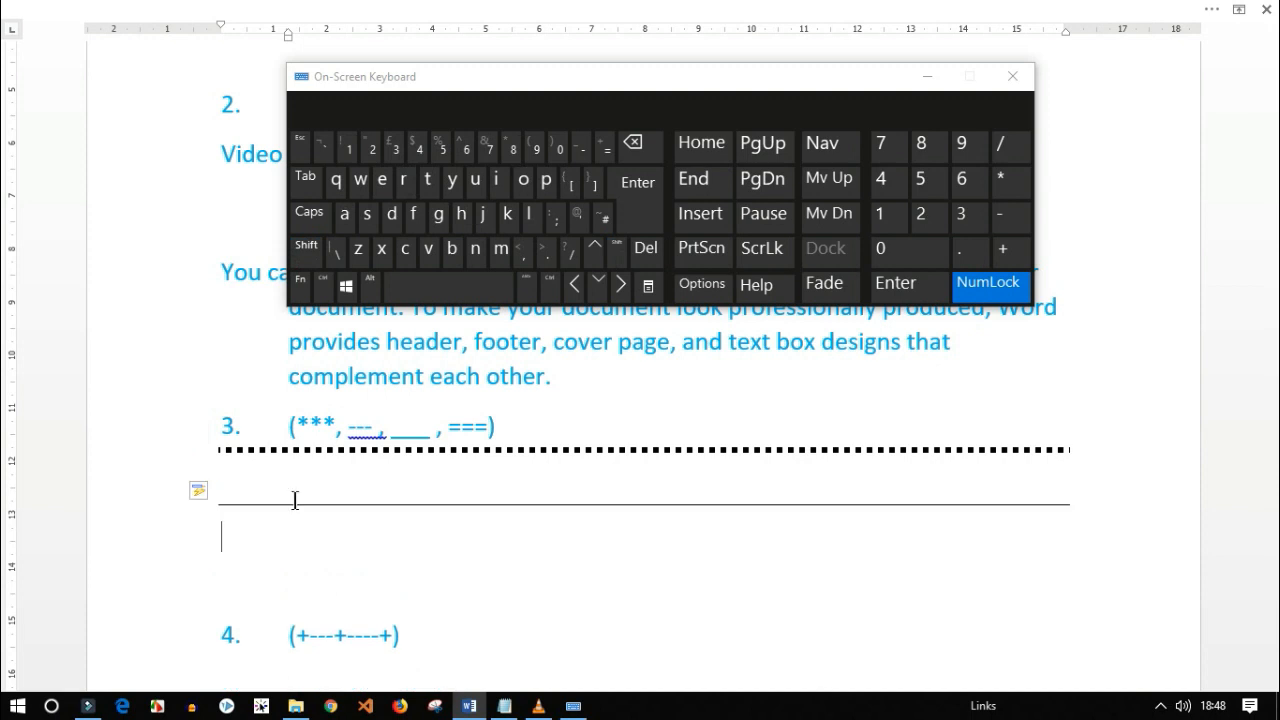
Add a thick horizontal line from ___ and a double horizontal line from === below the thin one
type("___")
key("Return")
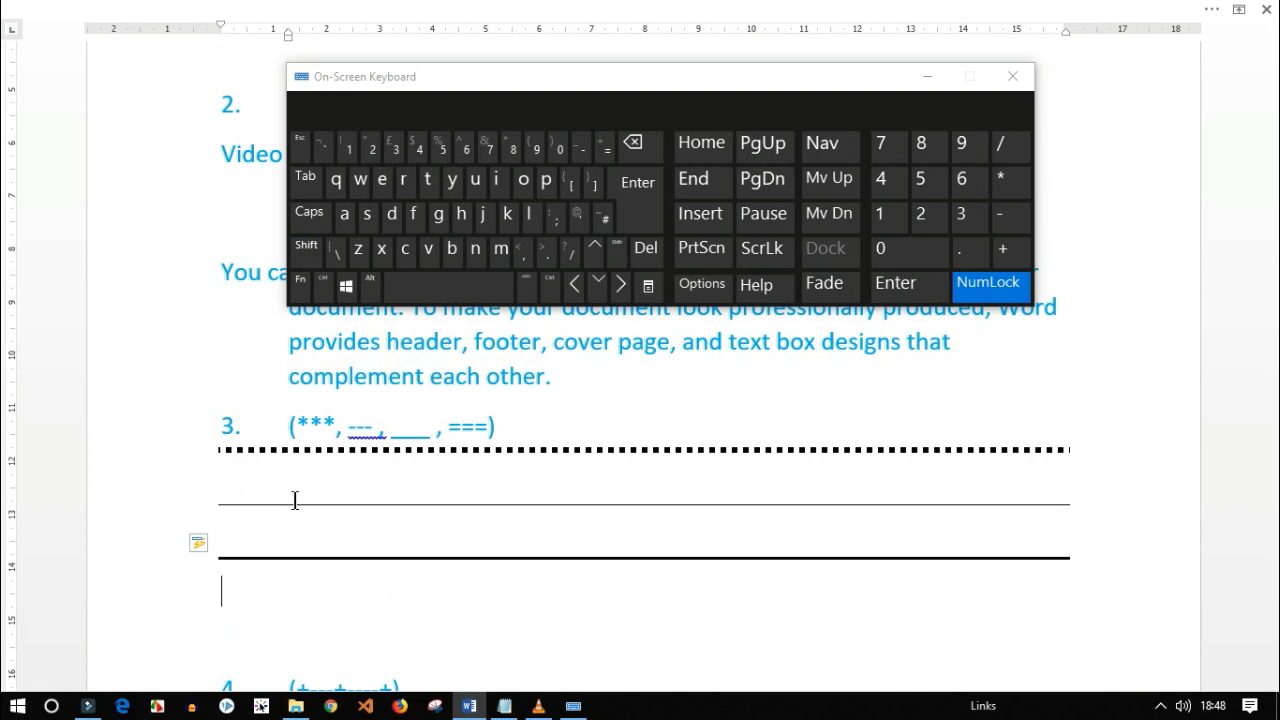
type("===")
key("Return")
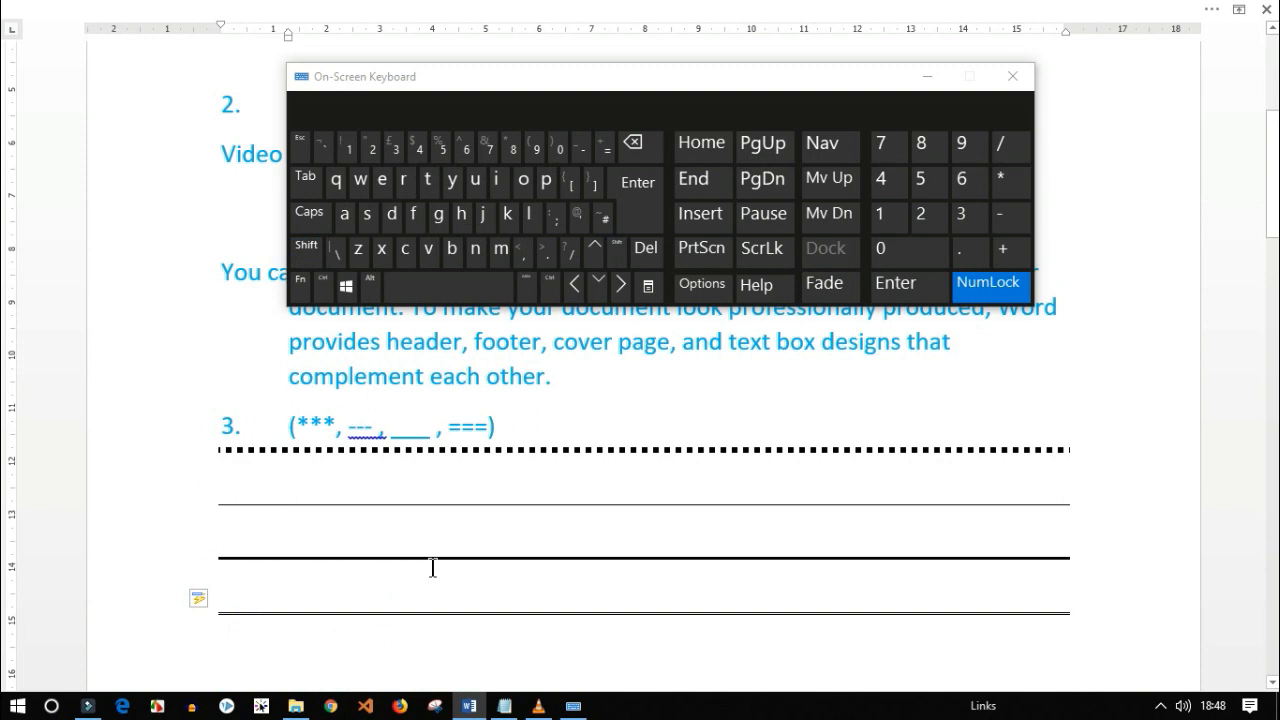
scroll(432, 567, "down", 1)
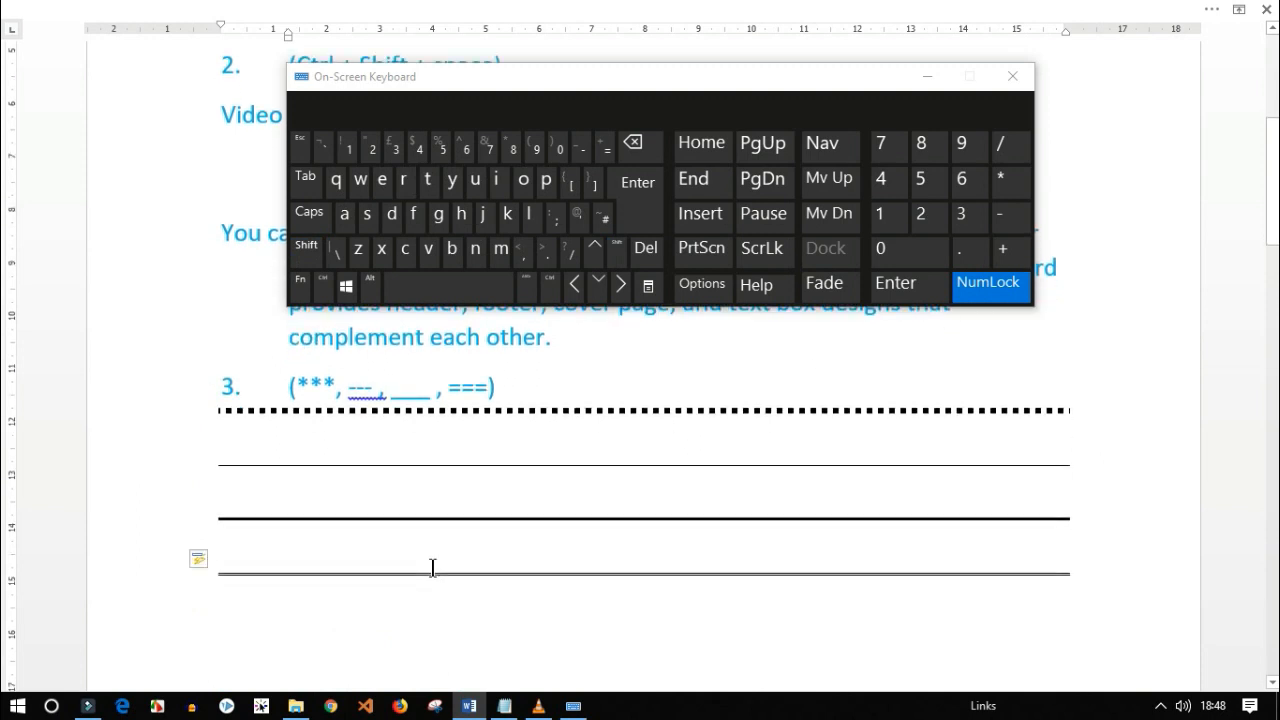
Place the cursor on the empty line below item 4
scroll(432, 567, "down", 5)
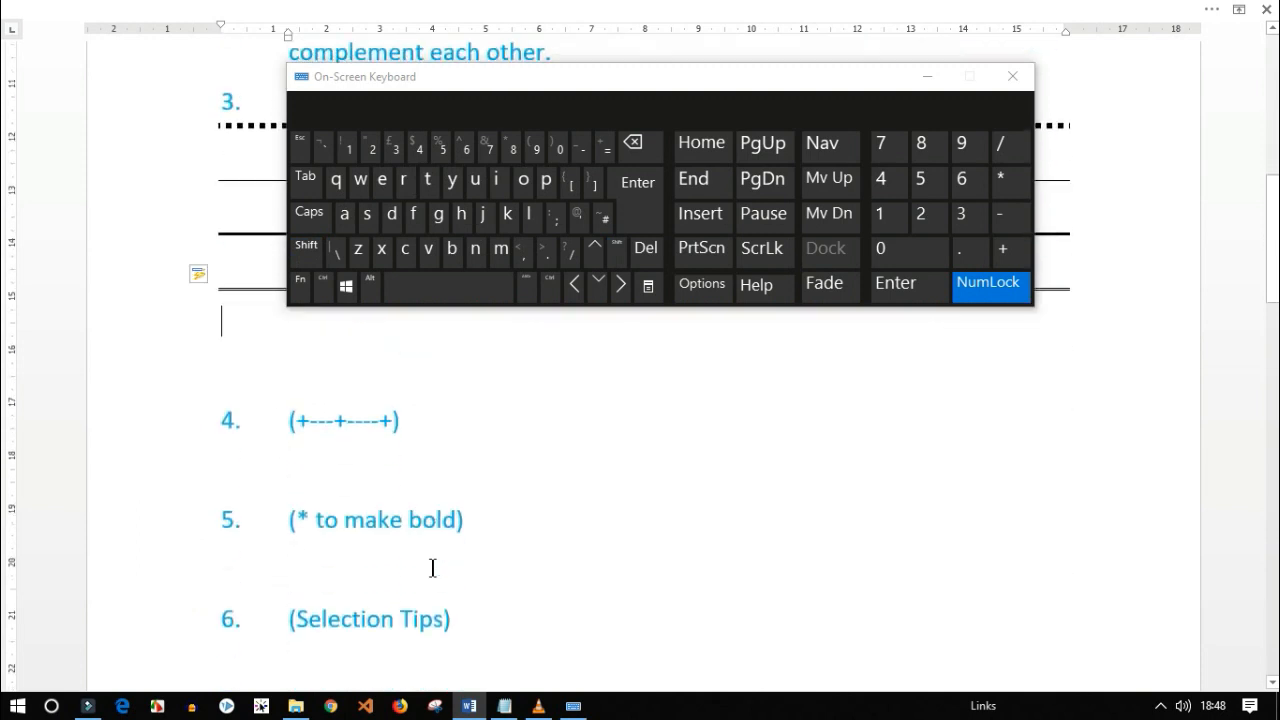
left_click(316, 468)
Show the full ribbon to view the Insert commands, and set it to auto-hide again
left_click(1236, 10)
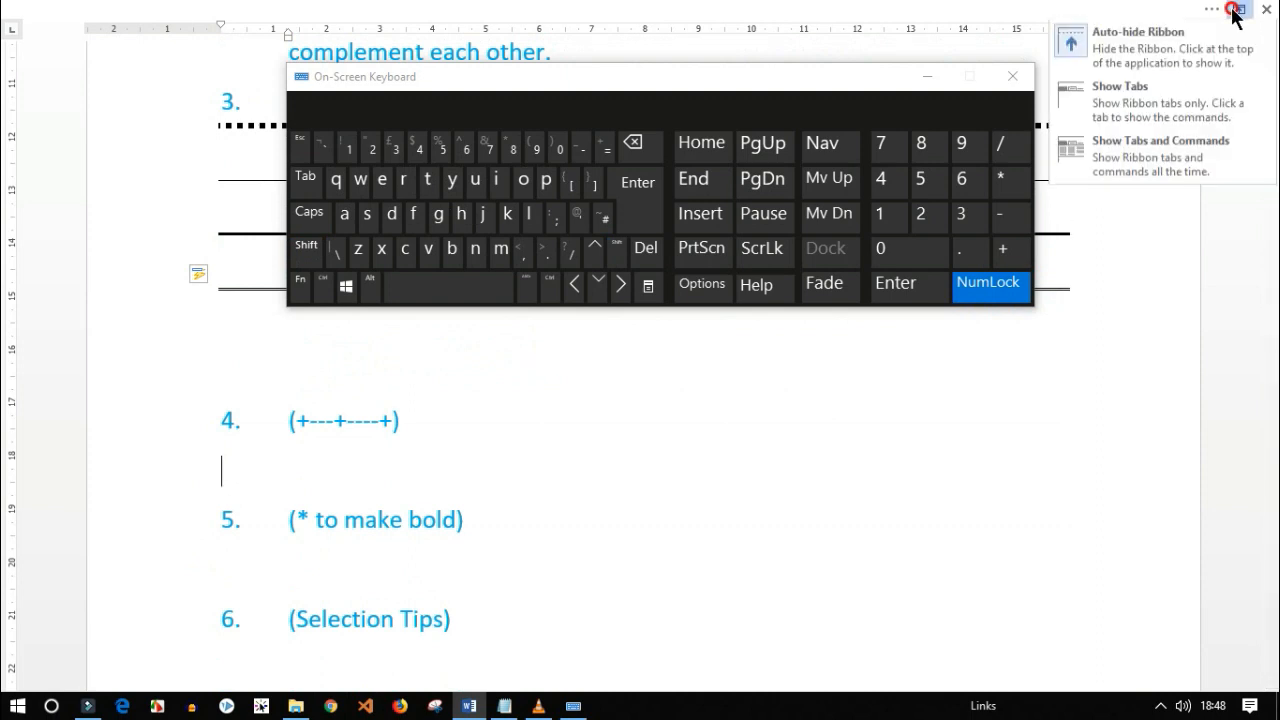
left_click(1145, 150)
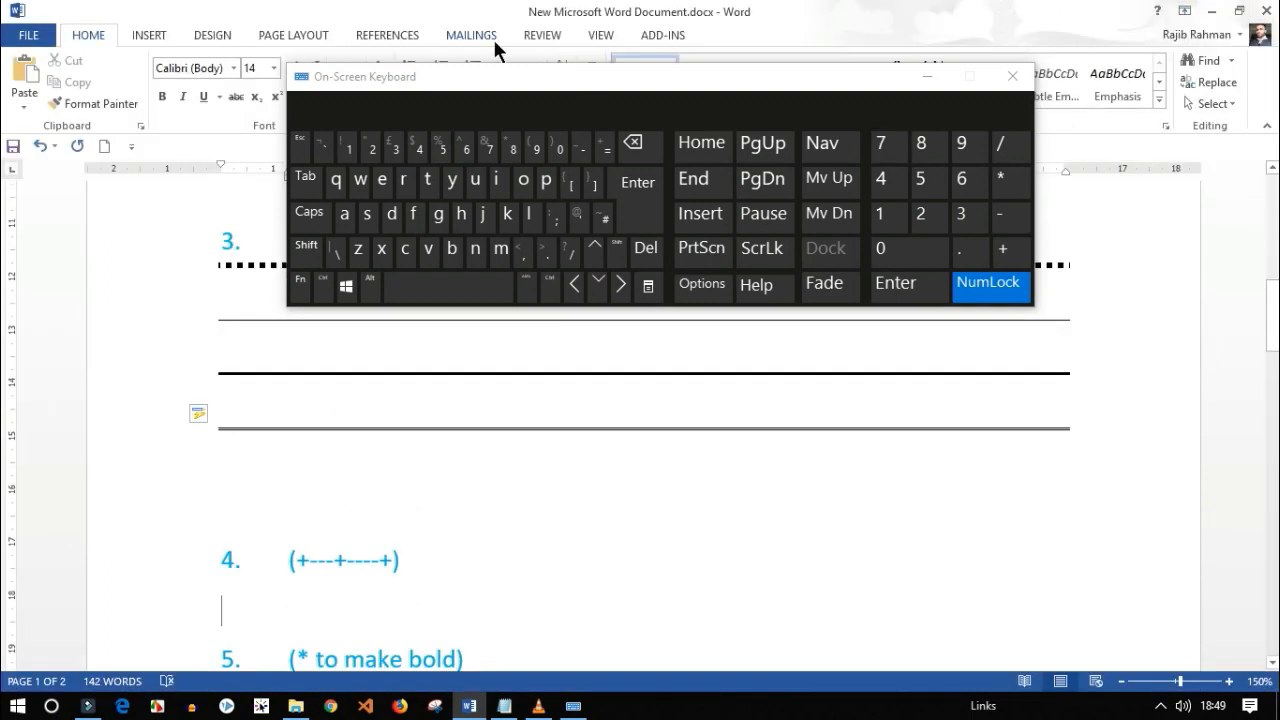
left_click(148, 36)
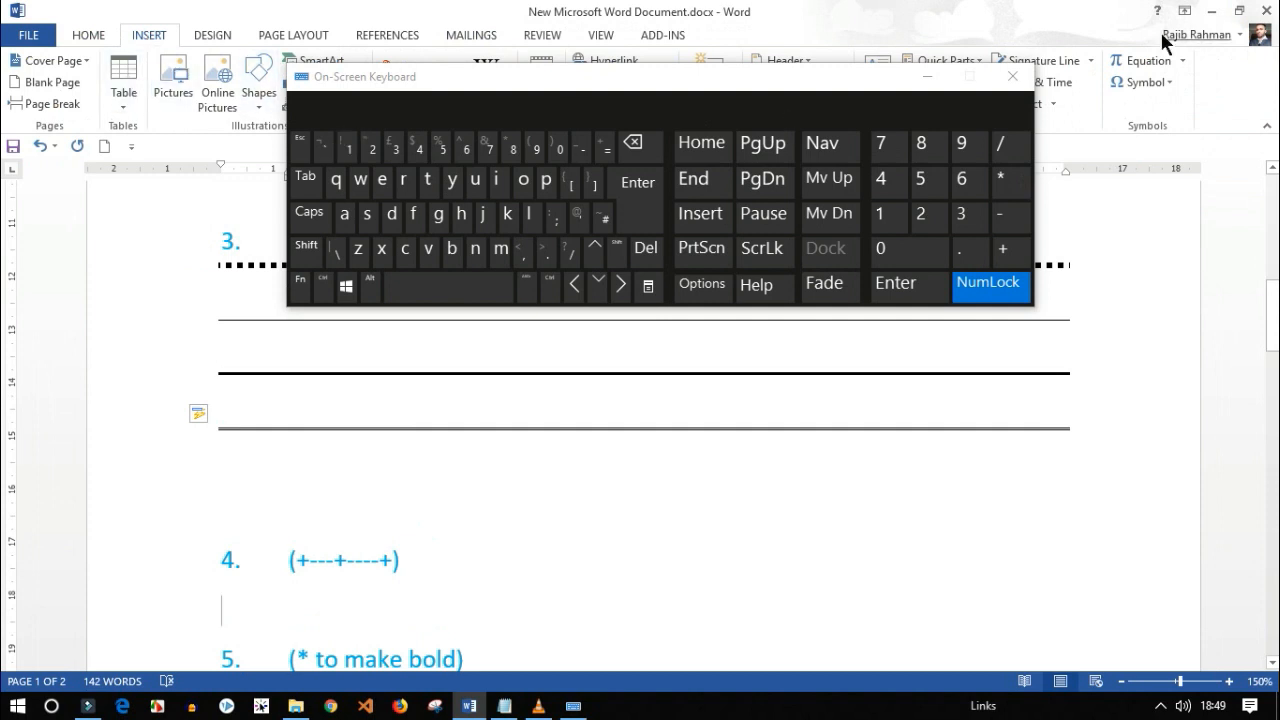
left_click(1184, 10)
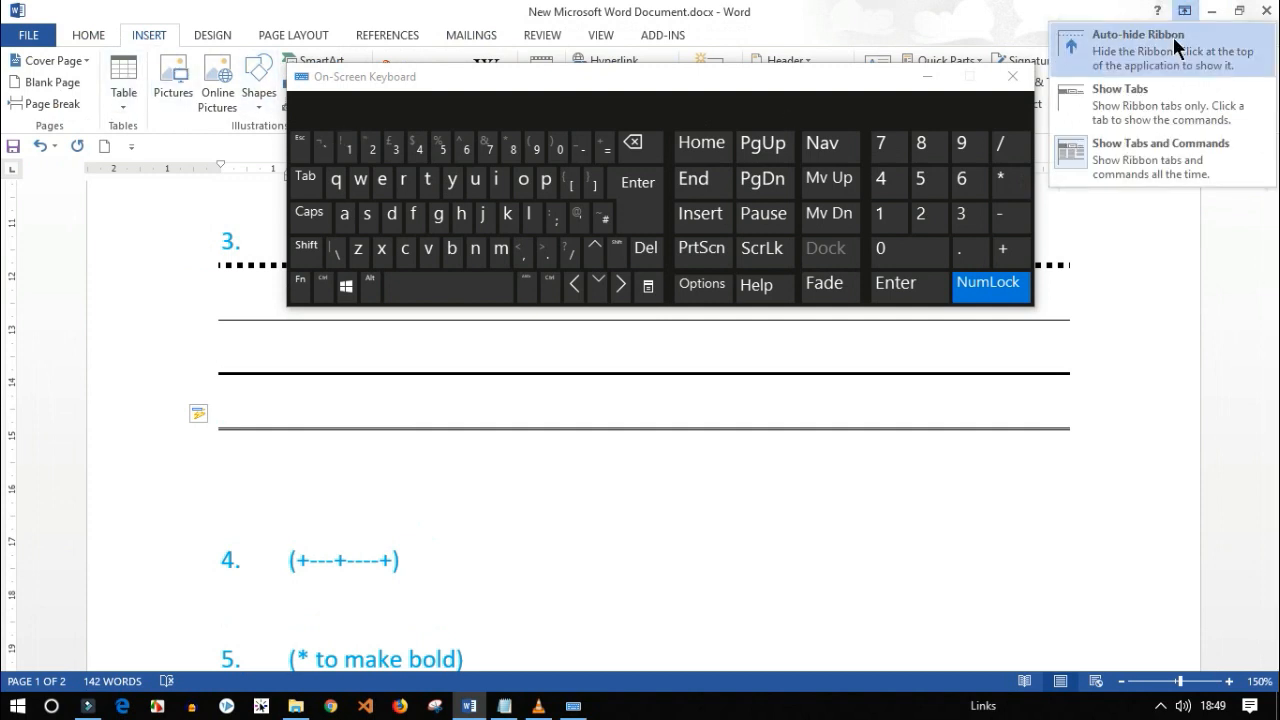
left_click(1172, 45)
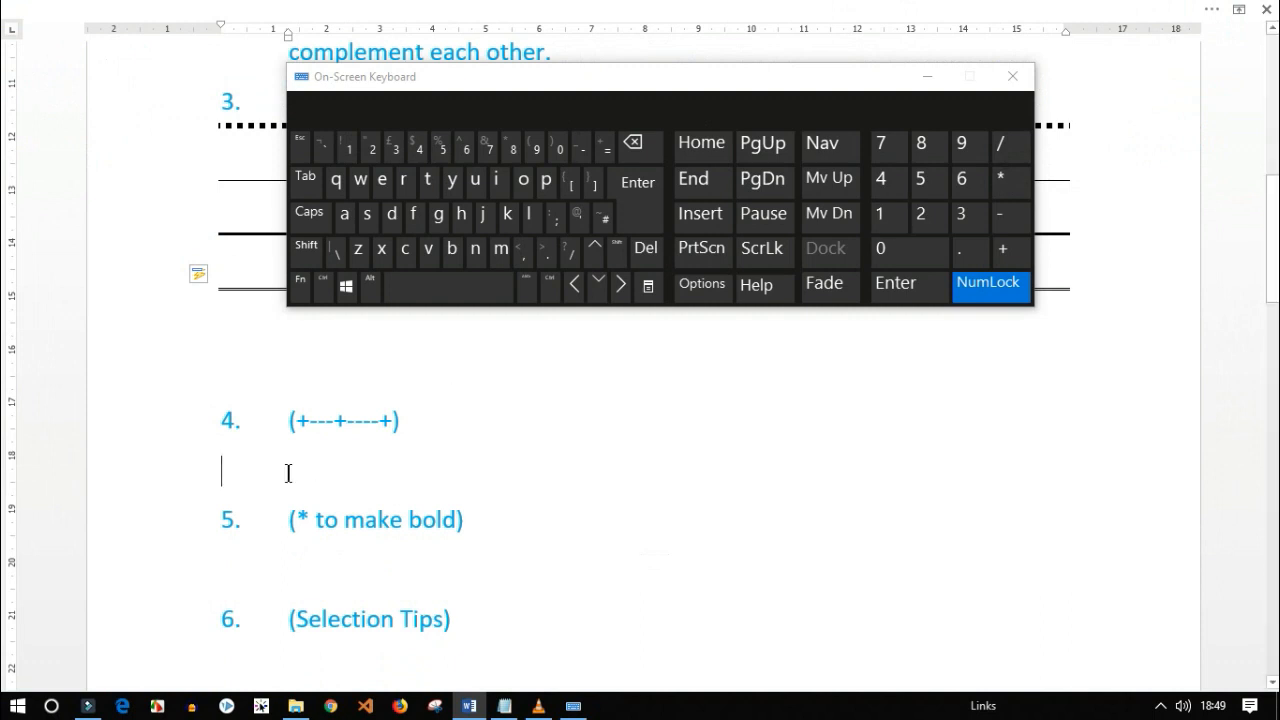
Create a one-row, three-column table under item 4 by autoformatting +-----+--+----------+
scroll(287, 472, "down", 2)
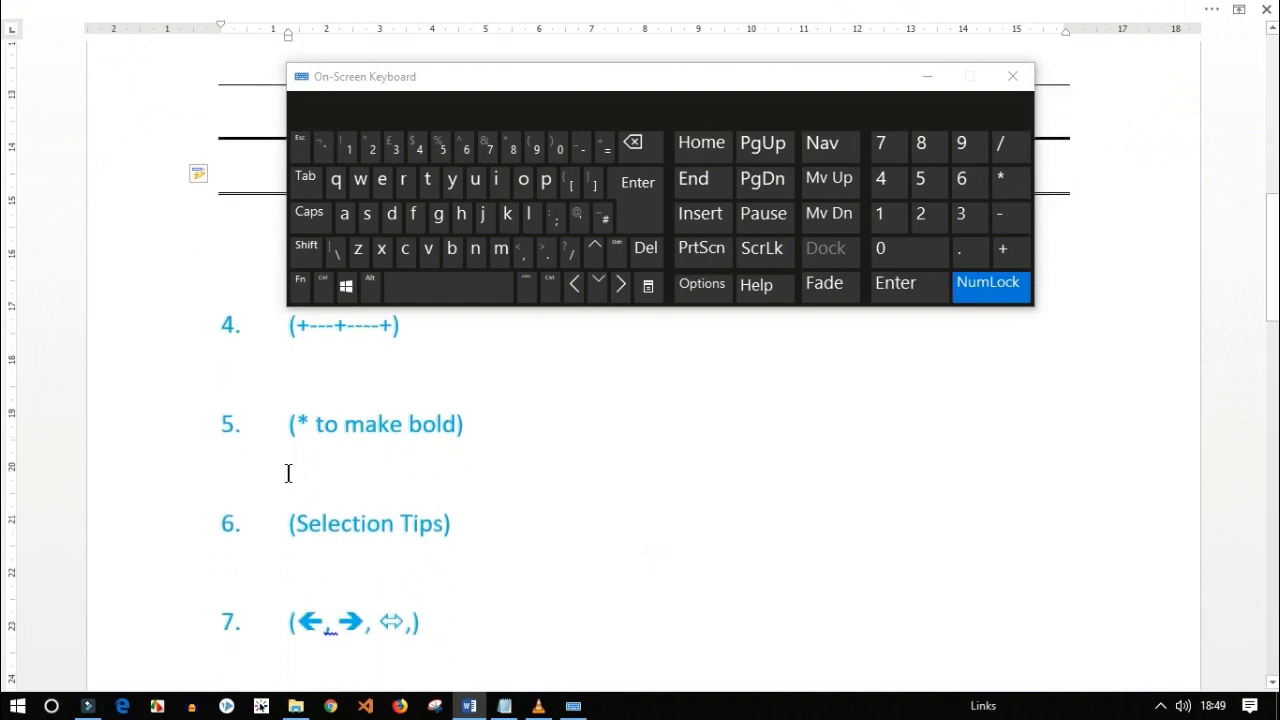
key("shift")
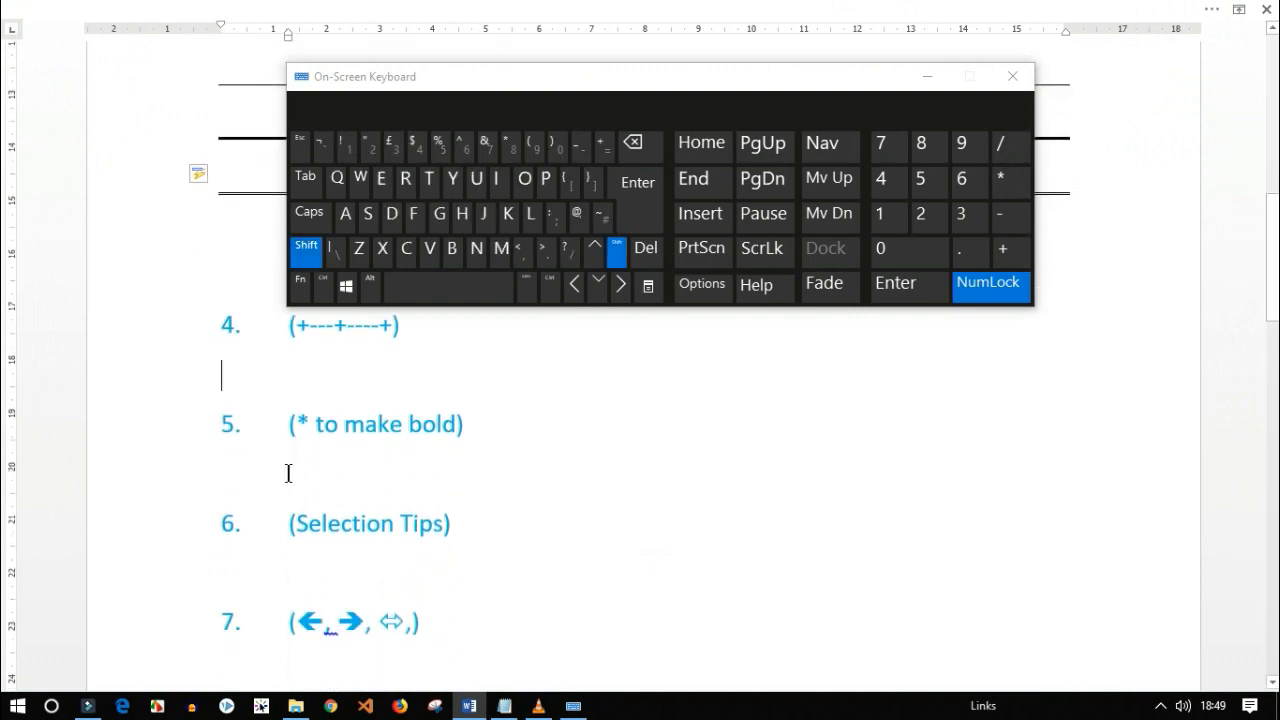
type("+")
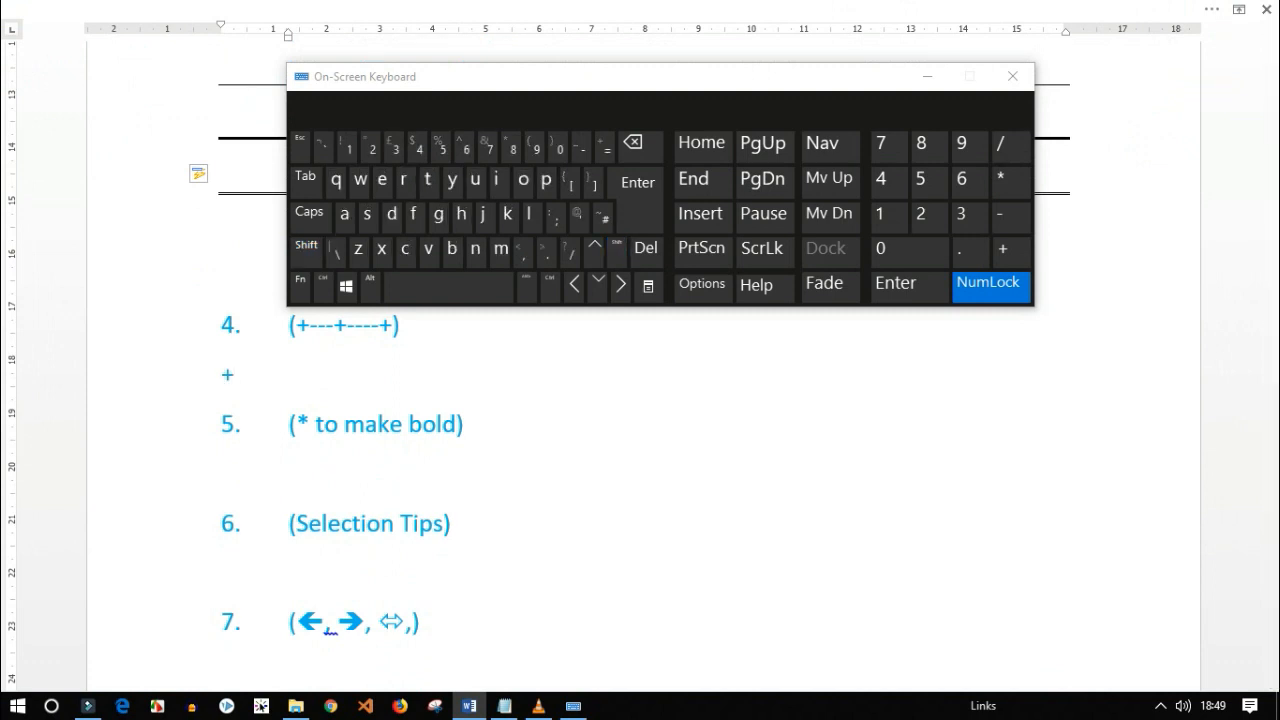
type("-----+--+----------+")
key("Return")
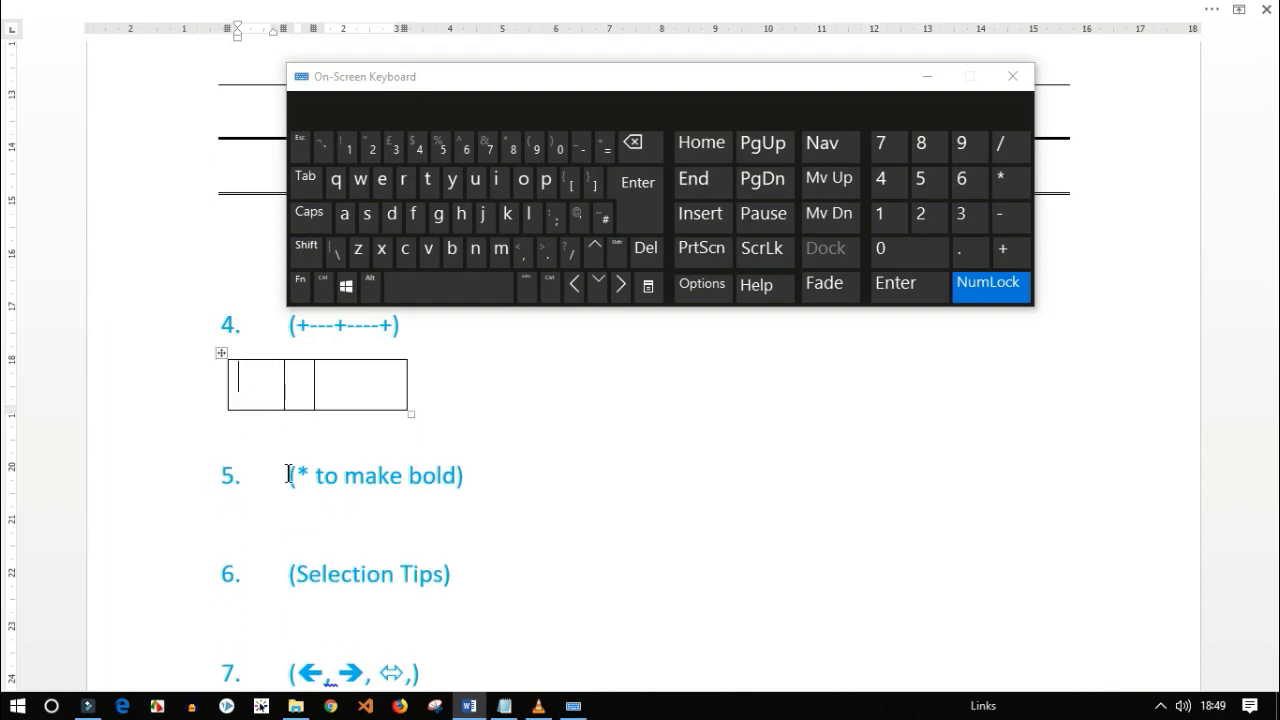
Add an empty line in the last cell of the new table and append a second row
left_click(374, 384)
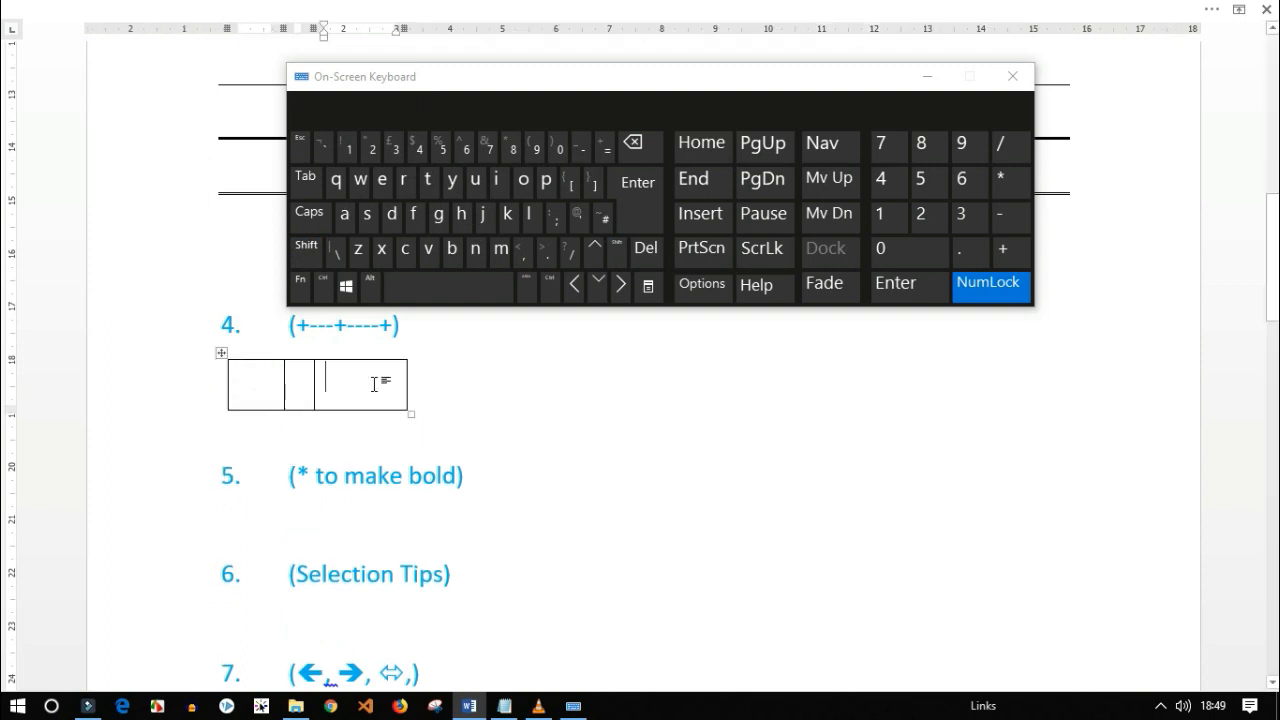
key("Return")
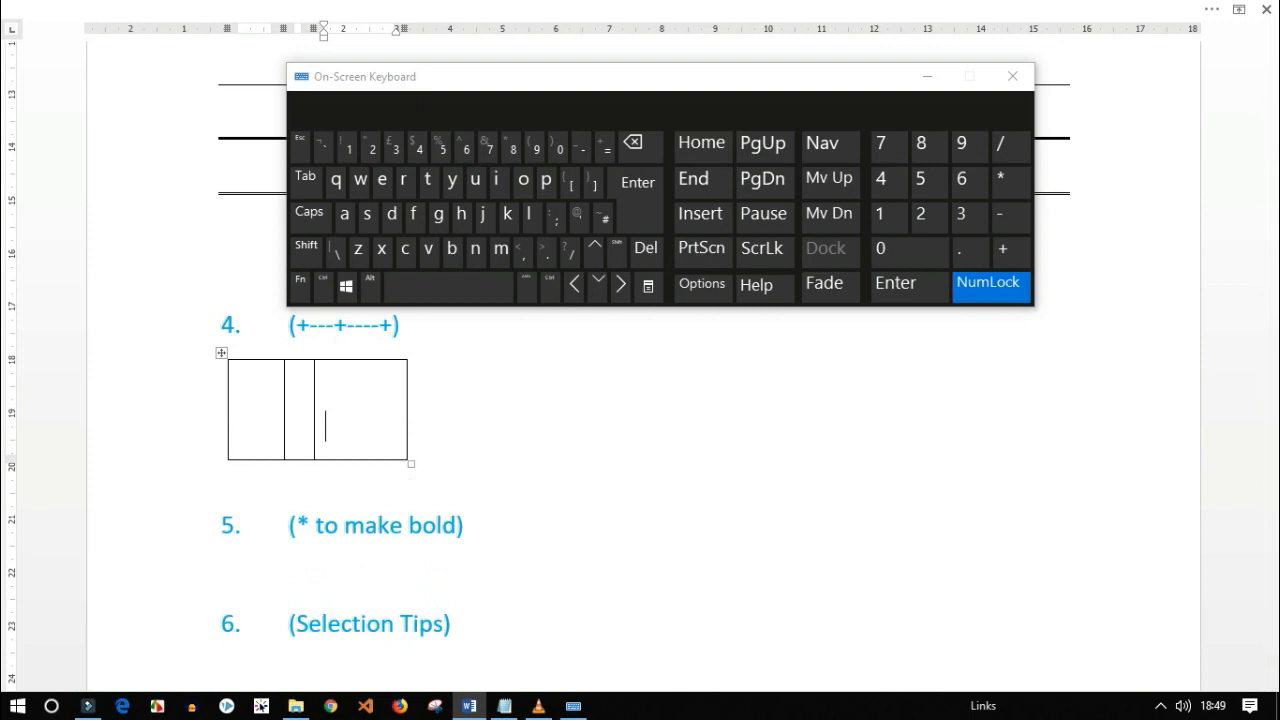
key("ctrl+a")
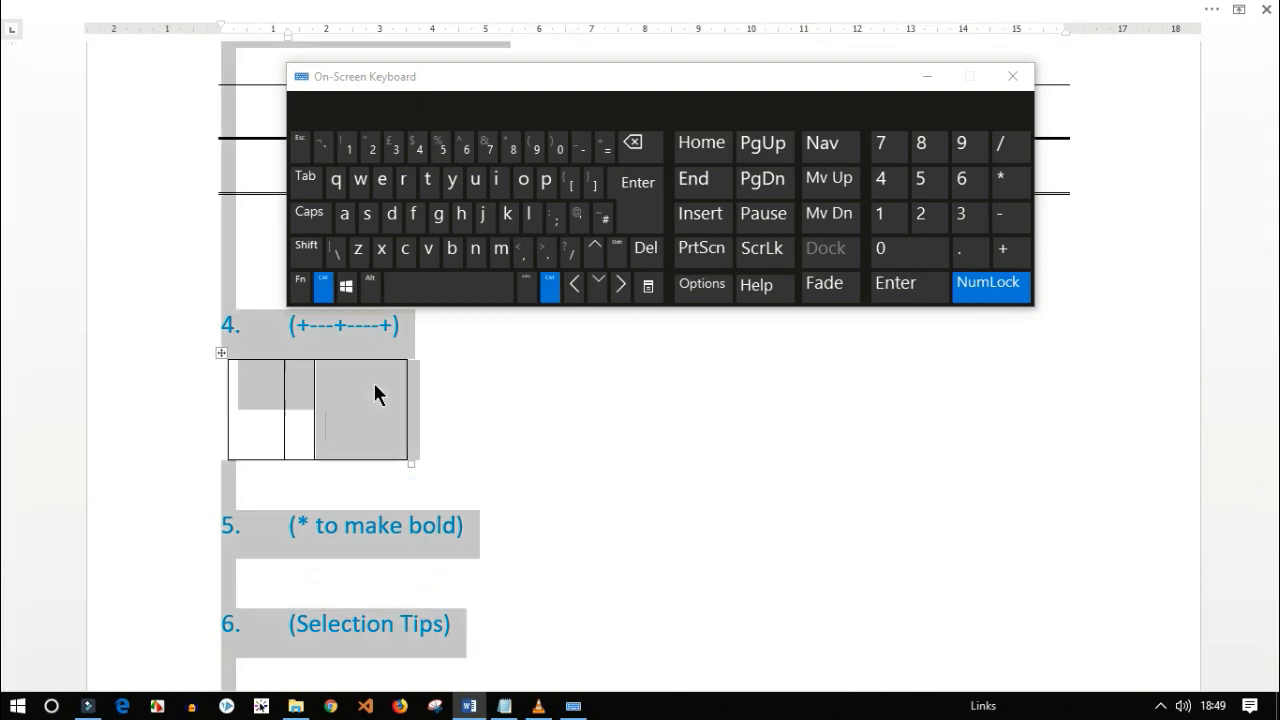
left_click(374, 390)
left_click(364, 418)
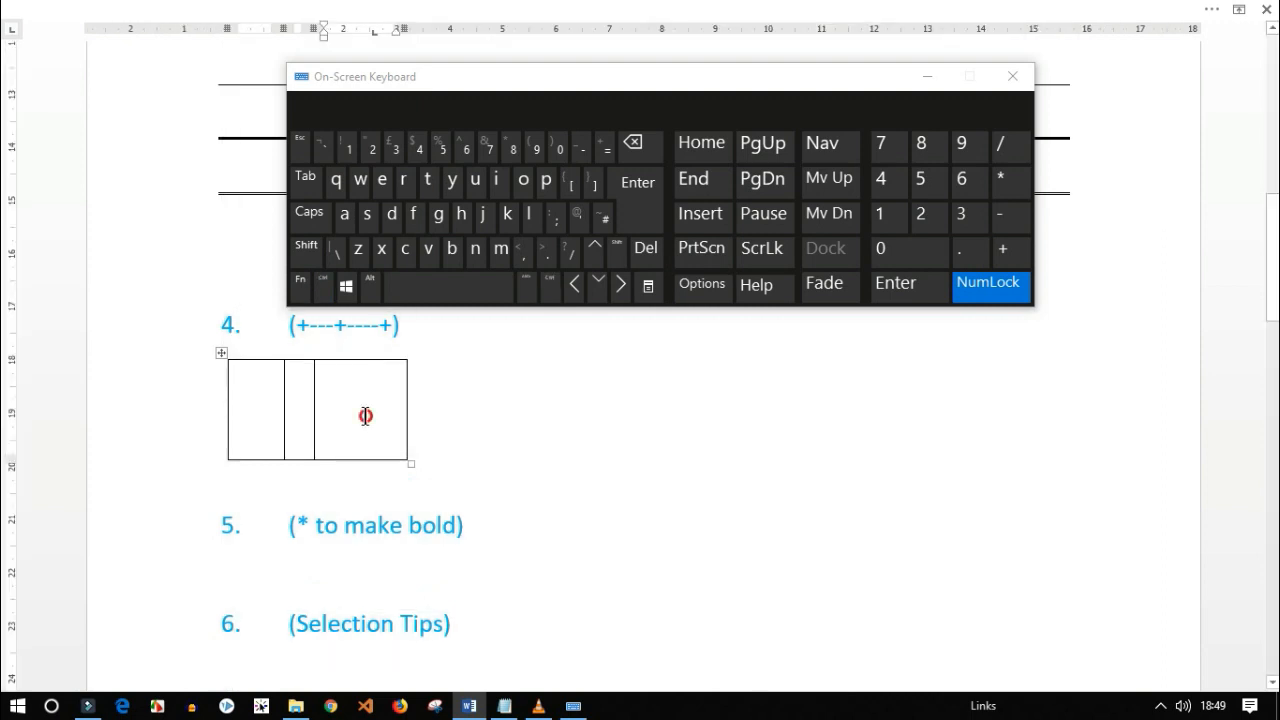
key("Tab")
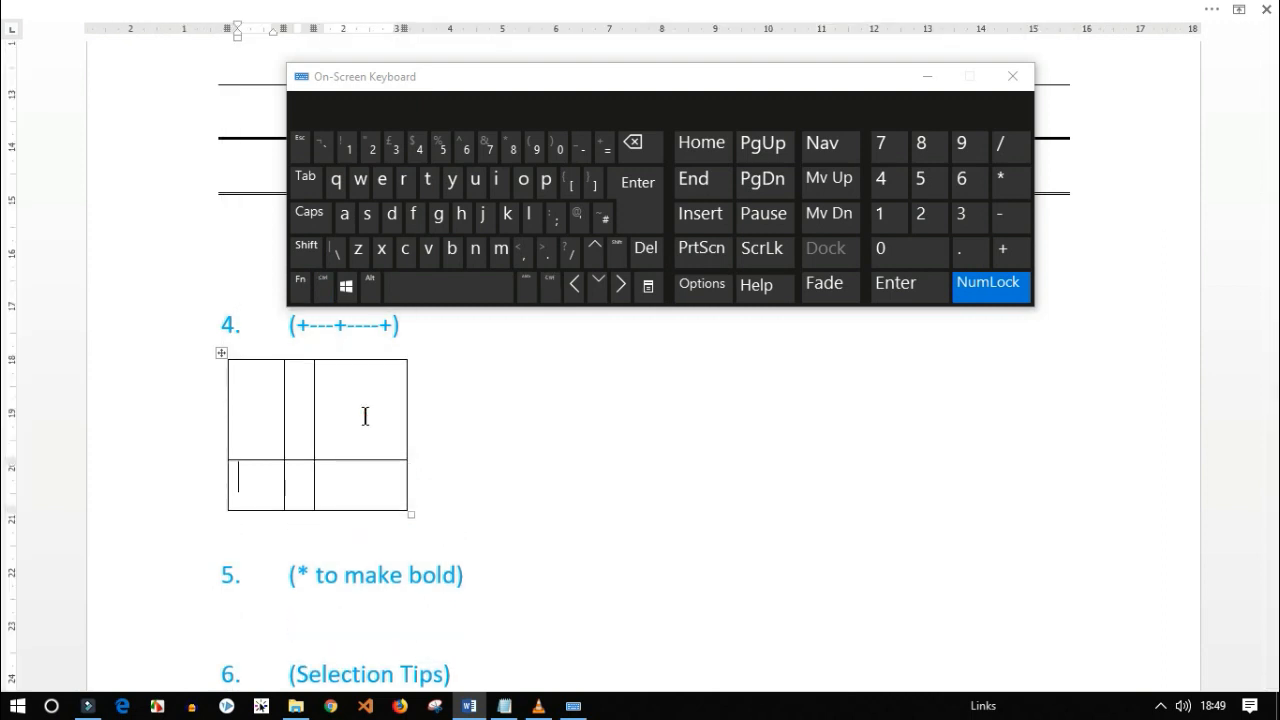
Append a third row to the table from the last cell of the second row
left_click_drag(363, 476, 466, 488)
left_click(378, 480)
key("Tab")
scroll(378, 483, "down", 1)
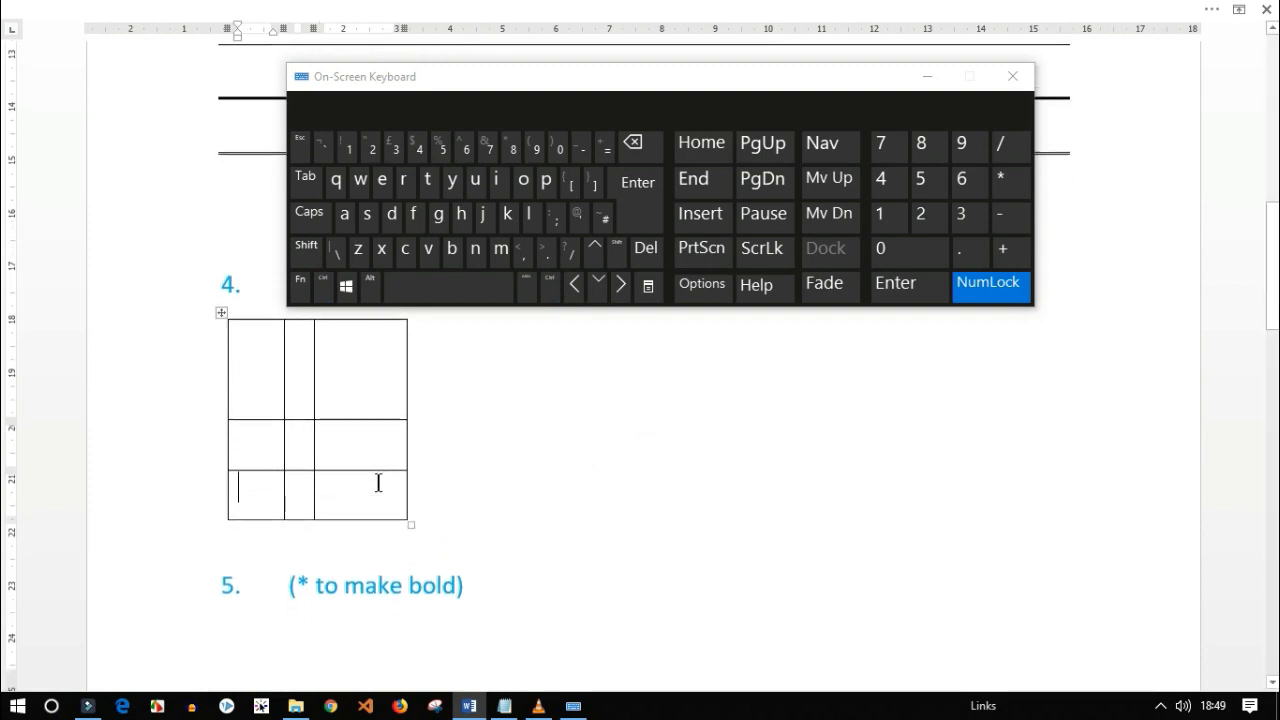
Write "hello how are you" under item 5 and make it bold by enclosing it in asterisks
scroll(571, 584, "down", 4)
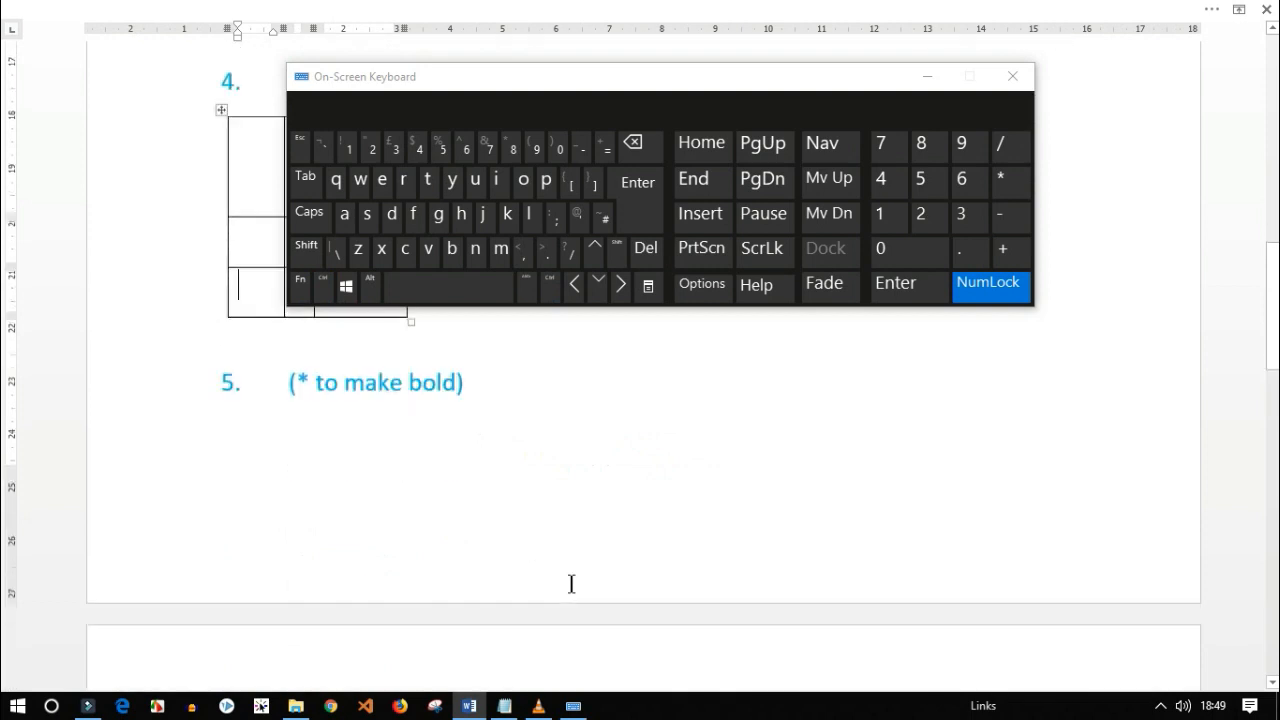
left_click(296, 474)
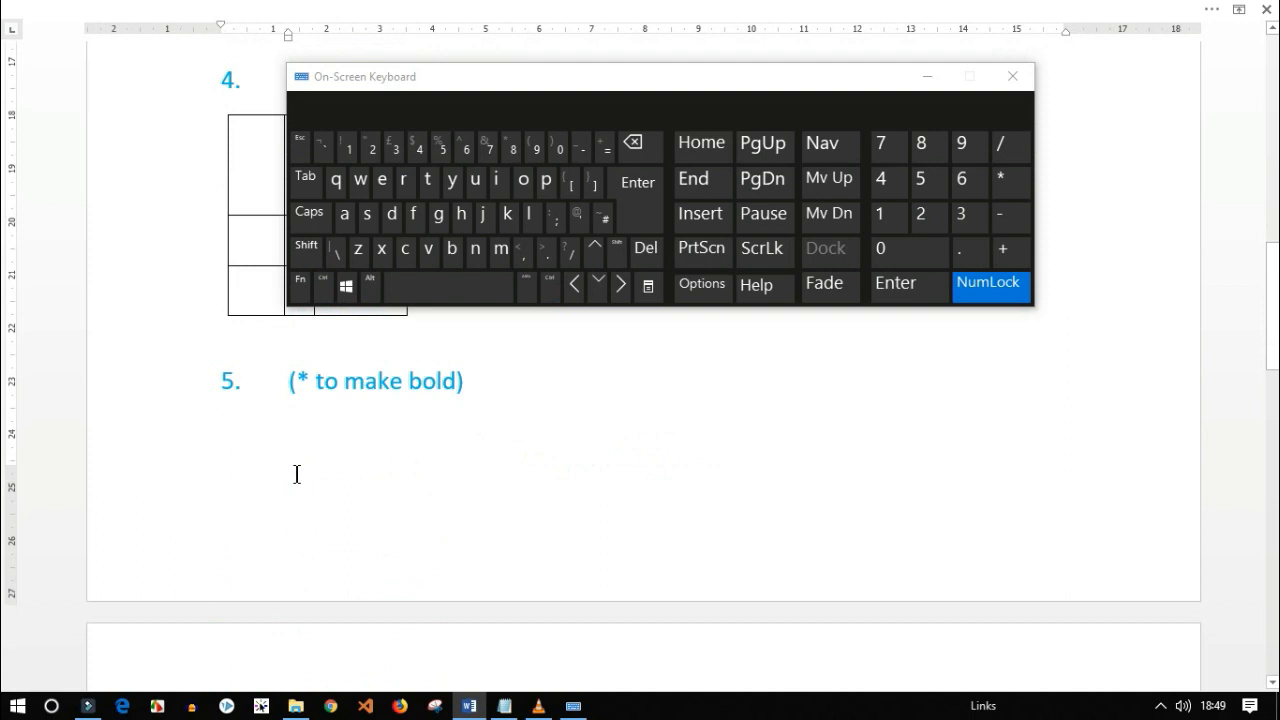
type("*hello how ae")
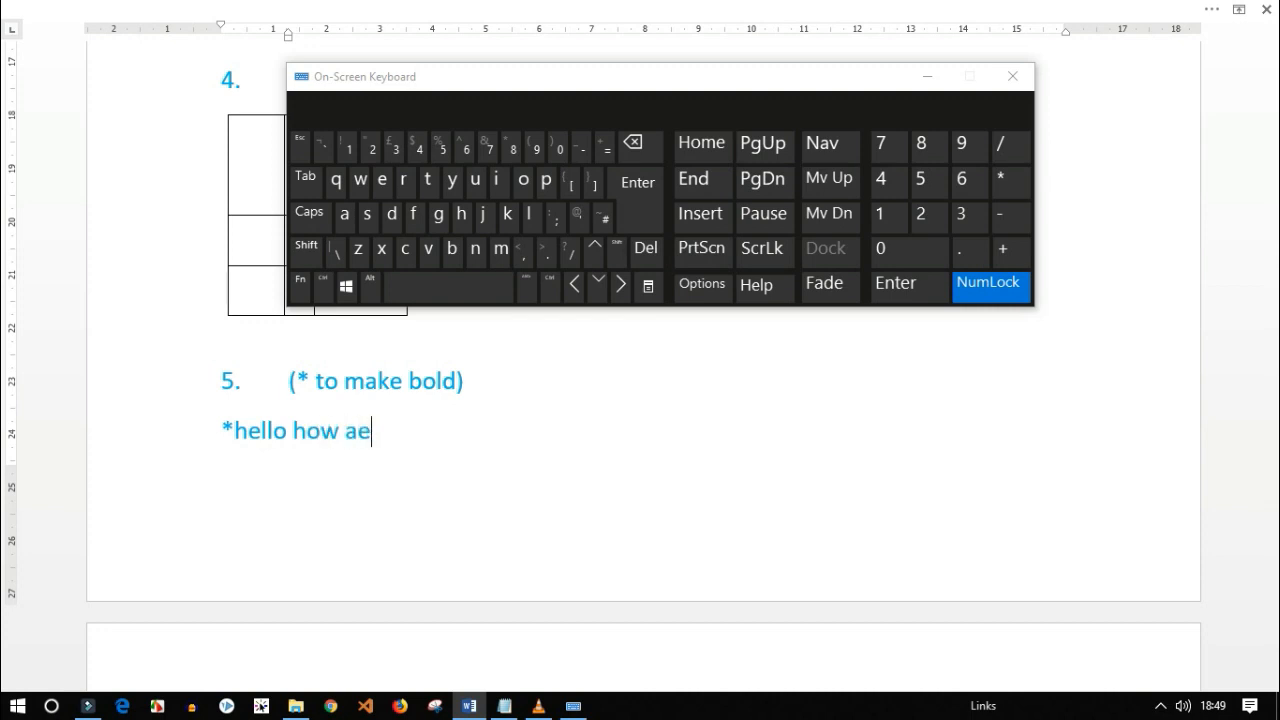
key("BackSpace")
key("BackSpace")
key("BackSpace")
type("re")
key("BackSpace")
key("BackSpace")
type("ar")
key("BackSpace")
type("e you")
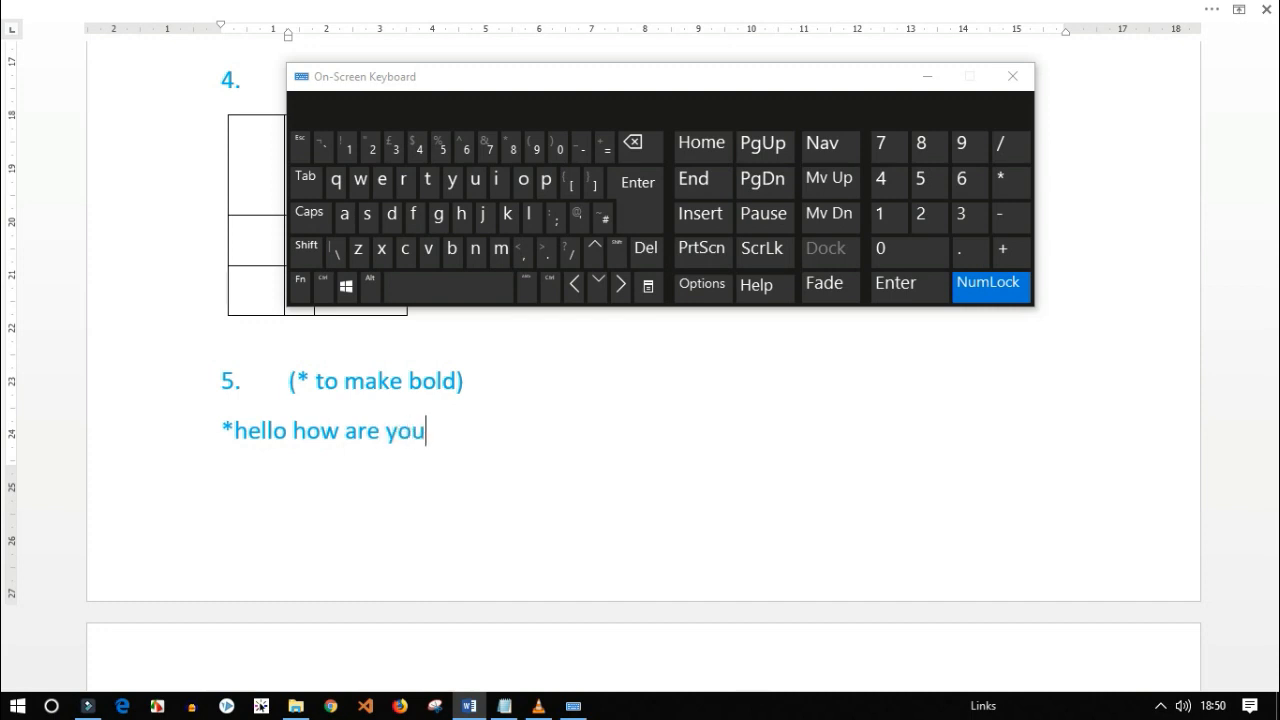
type("*")
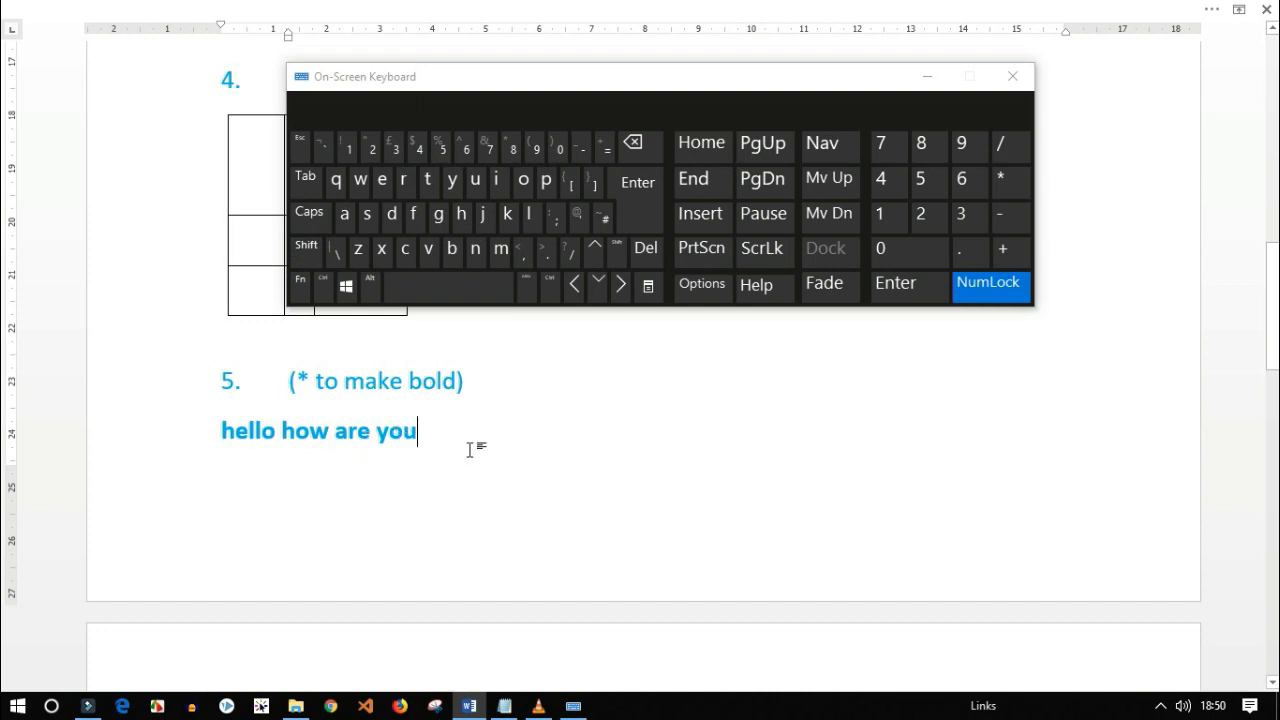
Generate two sample paragraphs of two sentences each under item 6 with =rand(2,2)
scroll(470, 449, "down", 5)
left_click(401, 437)
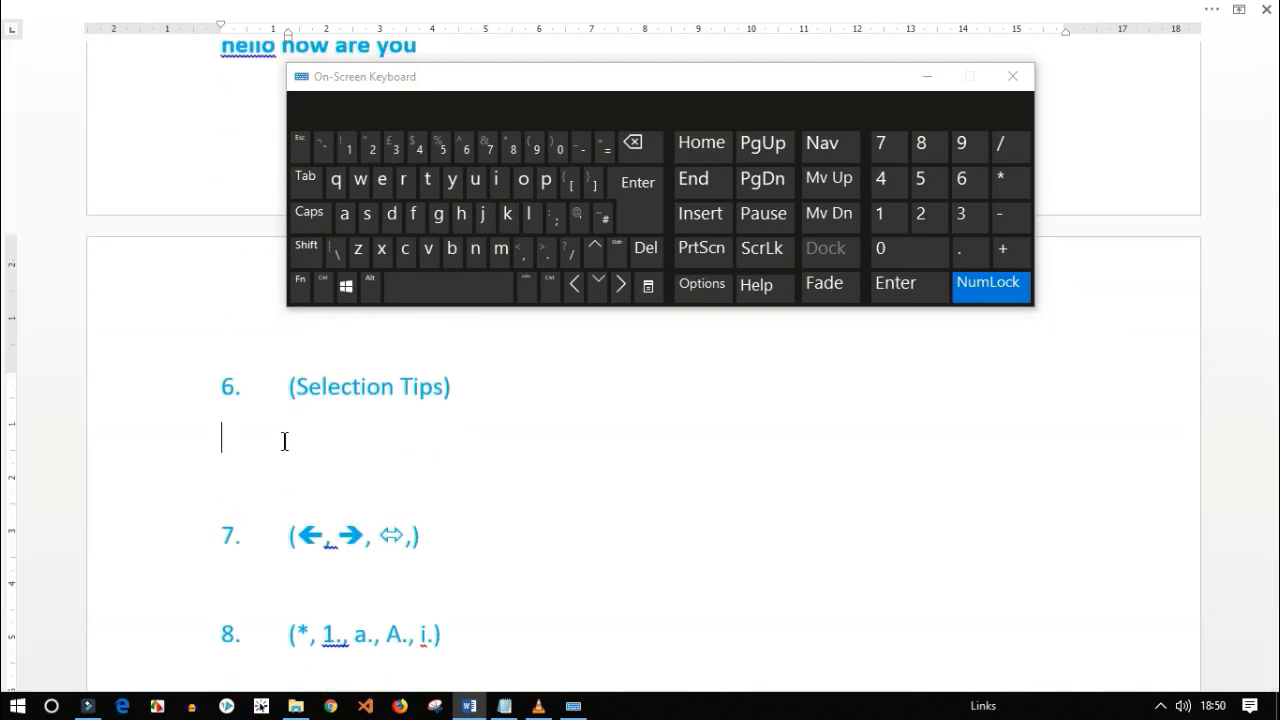
type("=rand(2,20")
key("BackSpace")
type(")")
key("Return")
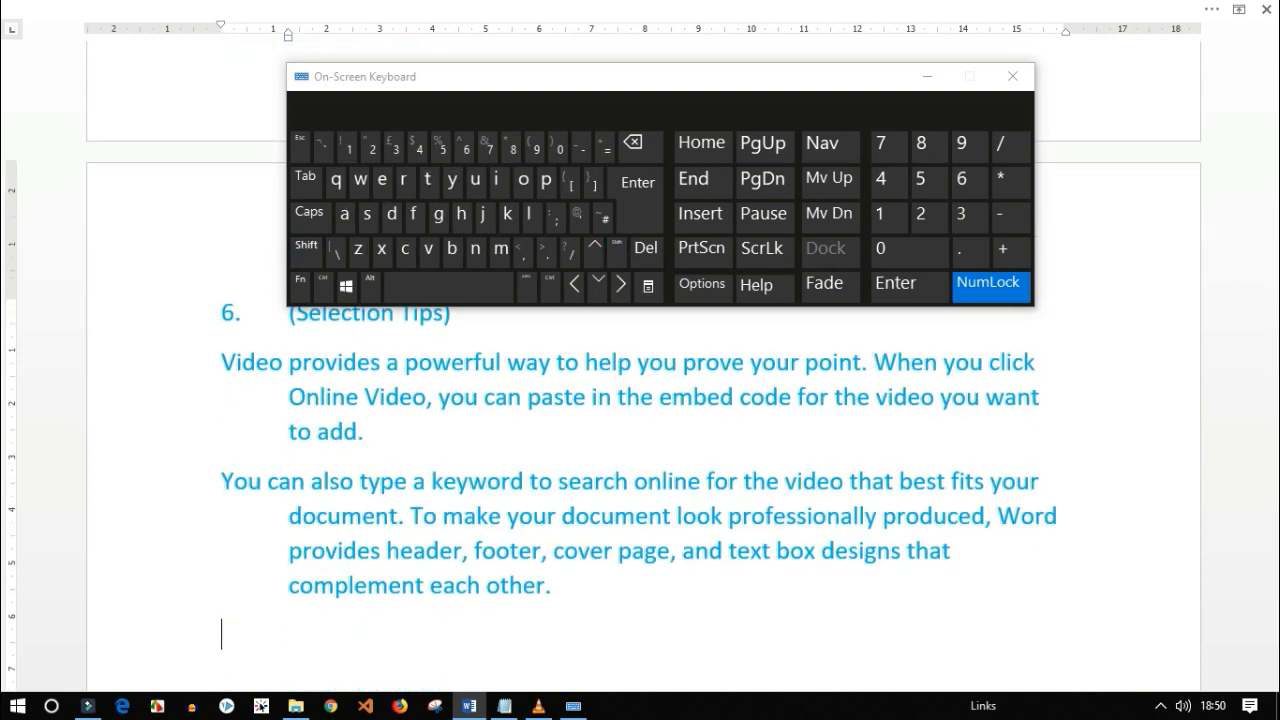
Select the first word of the sample text under item 6, and its first two lines from the margin
scroll(361, 435, "up", 1)
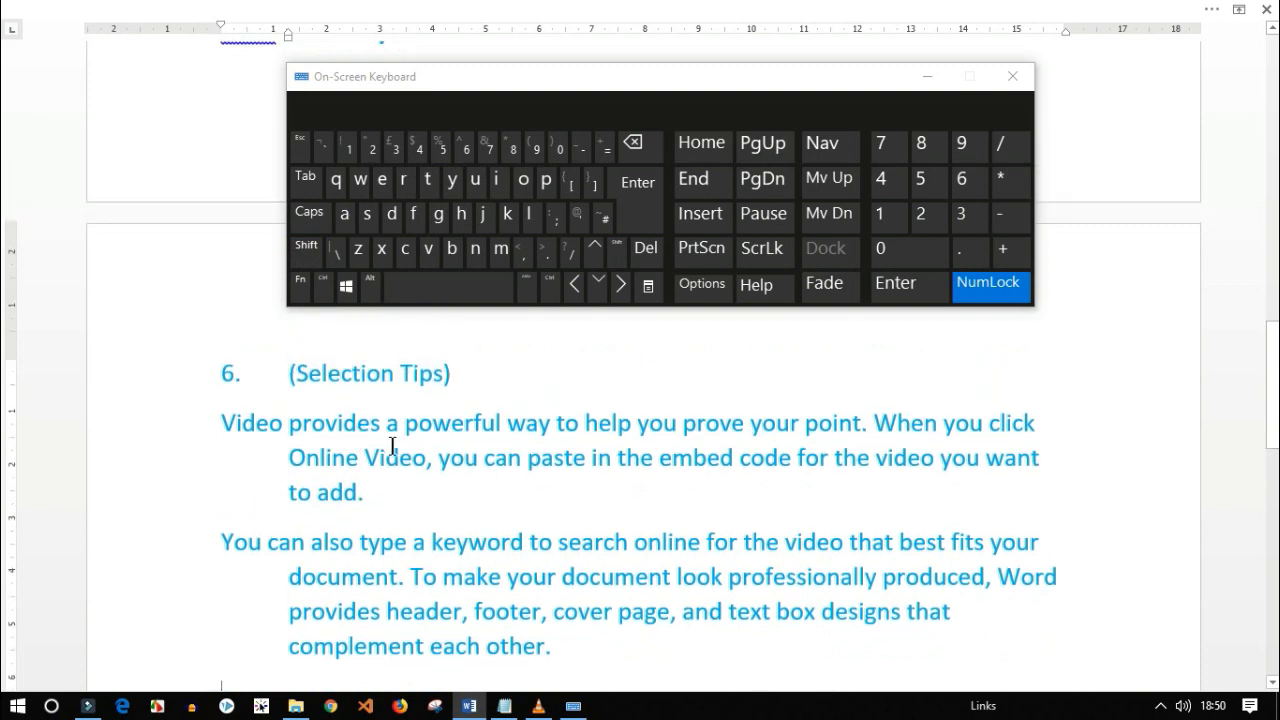
left_click(225, 422)
left_click_drag(225, 422, 279, 432)
left_click(278, 428)
left_click(178, 428)
left_click_drag(178, 427, 177, 468)
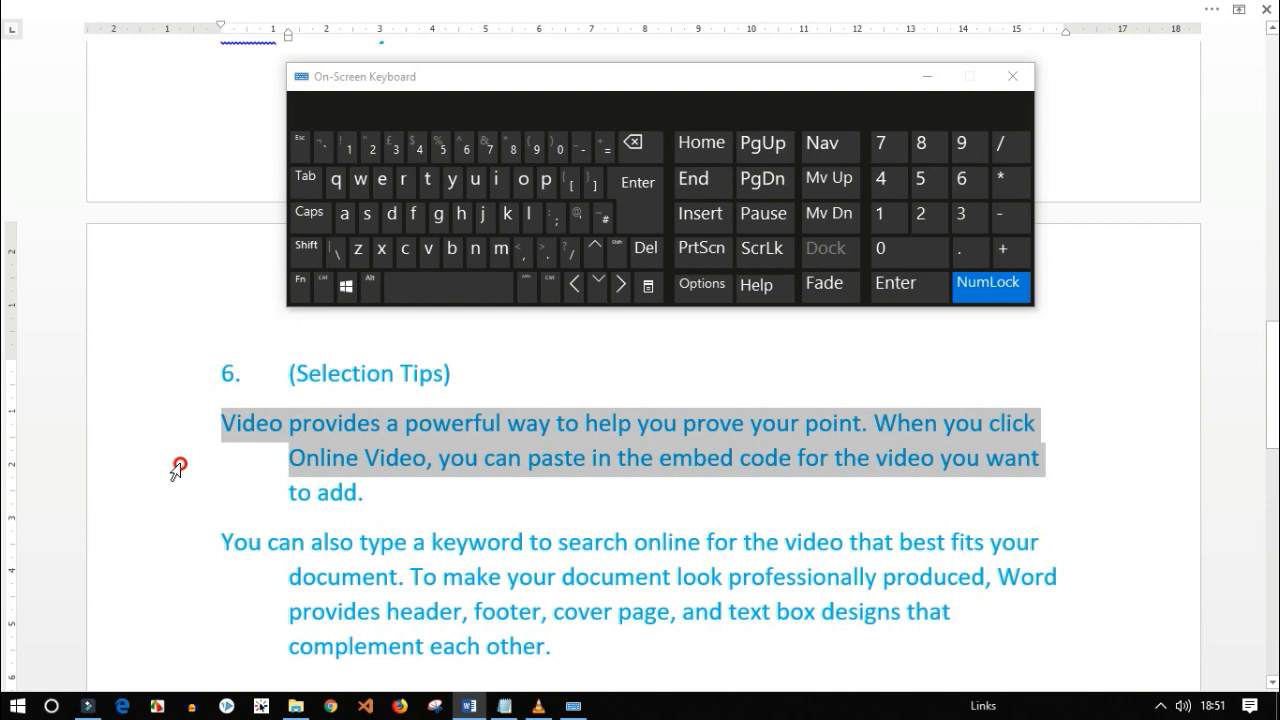
left_click(210, 461)
Select the text from the start of the first paragraph through "Online Video," as one range, and clear the selection
left_click(224, 422)
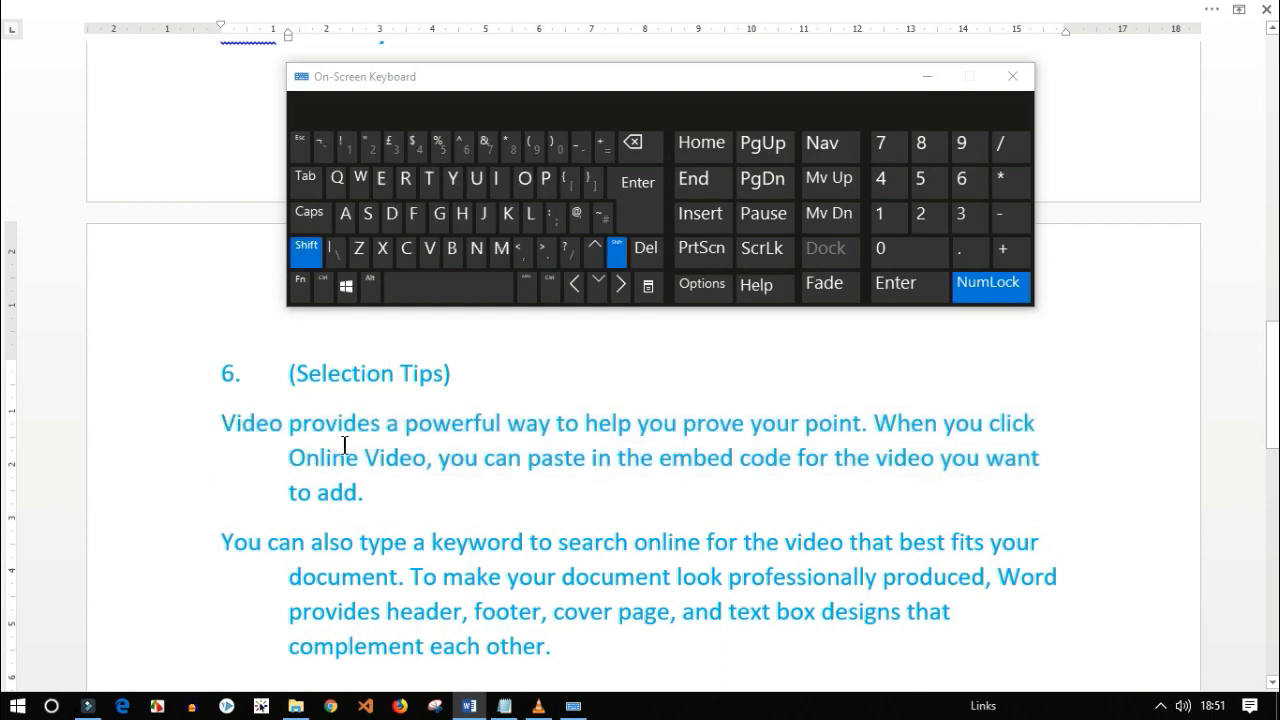
left_click(437, 460, "shift")
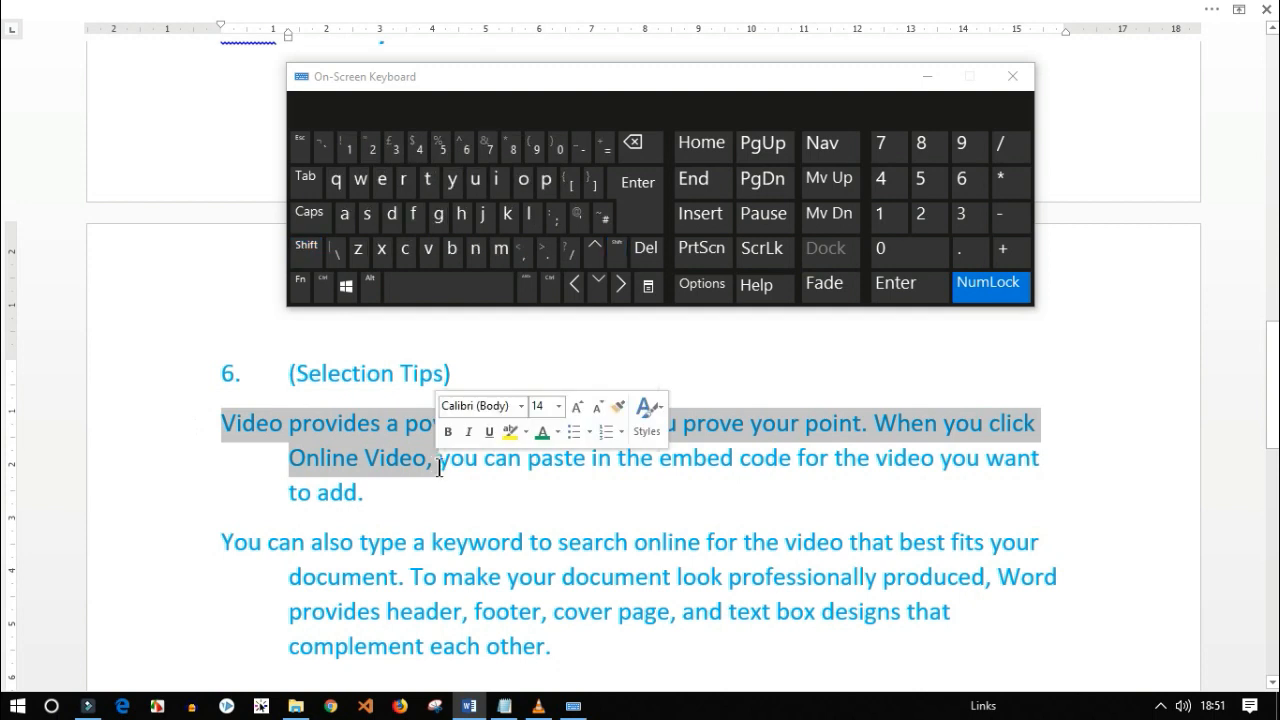
key("Down")
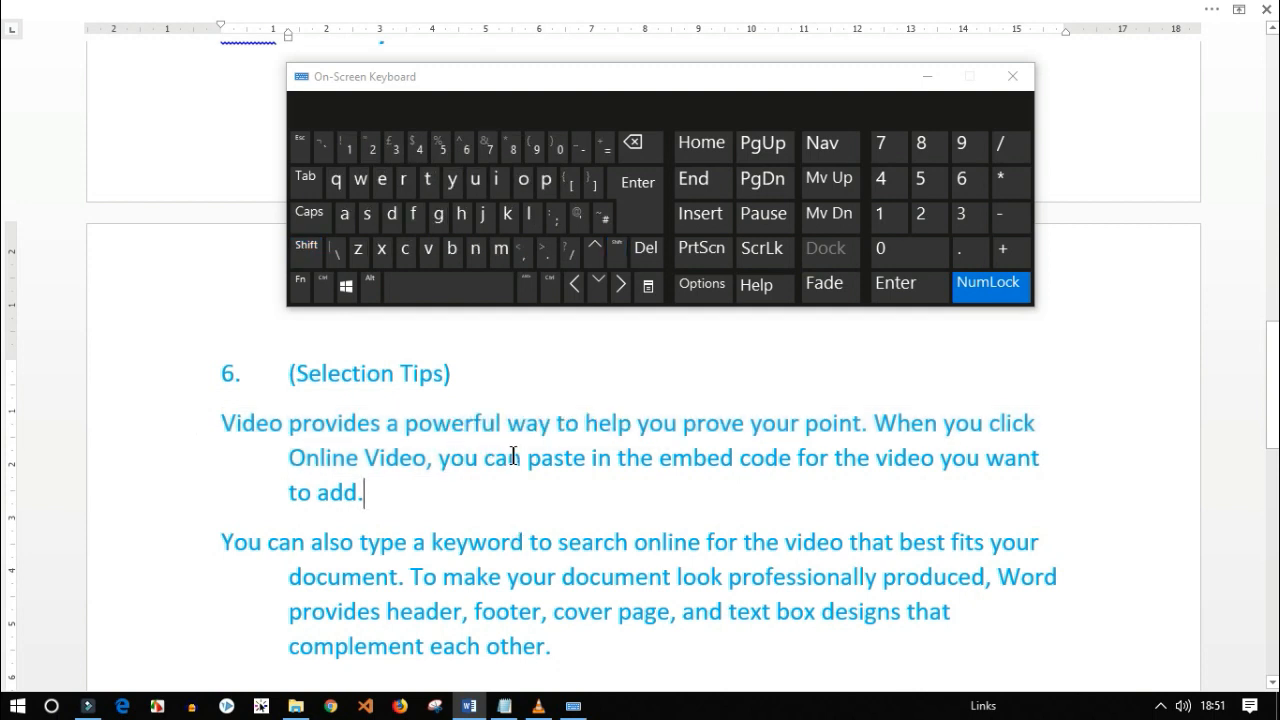
Bold a rectangular block of text spanning "can paste in" down to "footer, cover" across both paragraphs, and underline "you" before it
left_click_drag(462, 446, 620, 603)
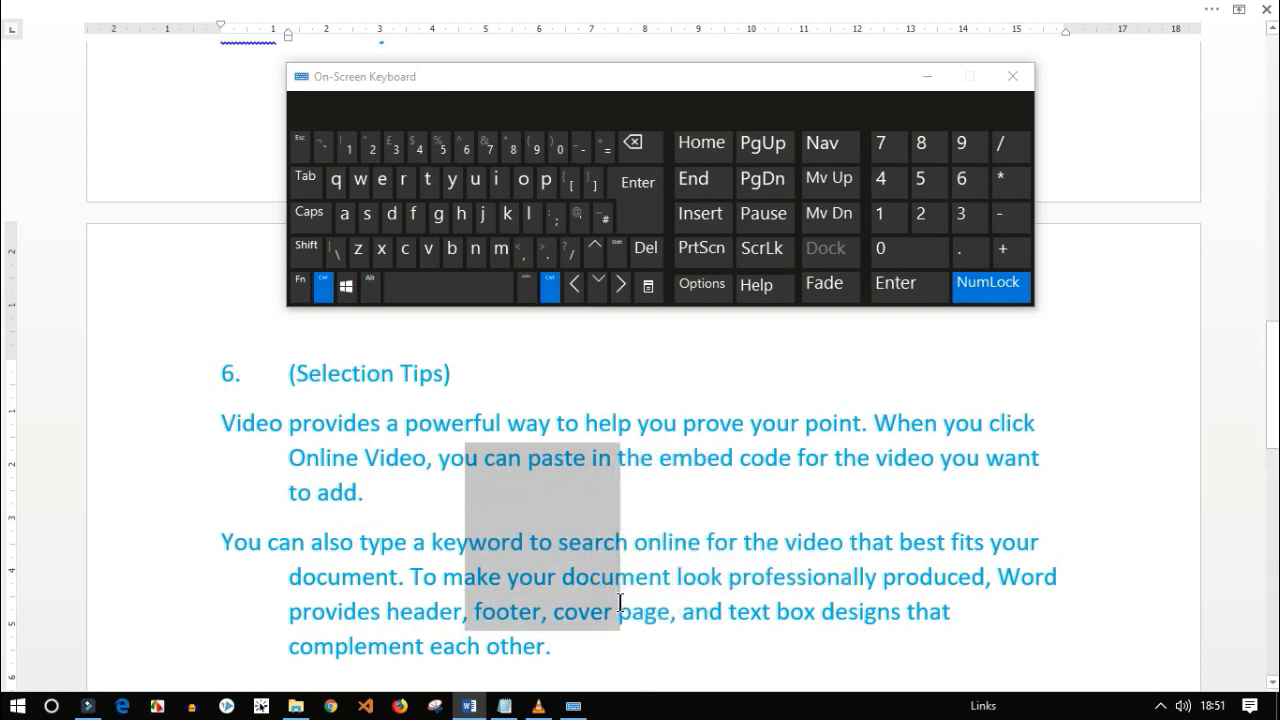
key("ctrl+b")
key("ctrl+u")
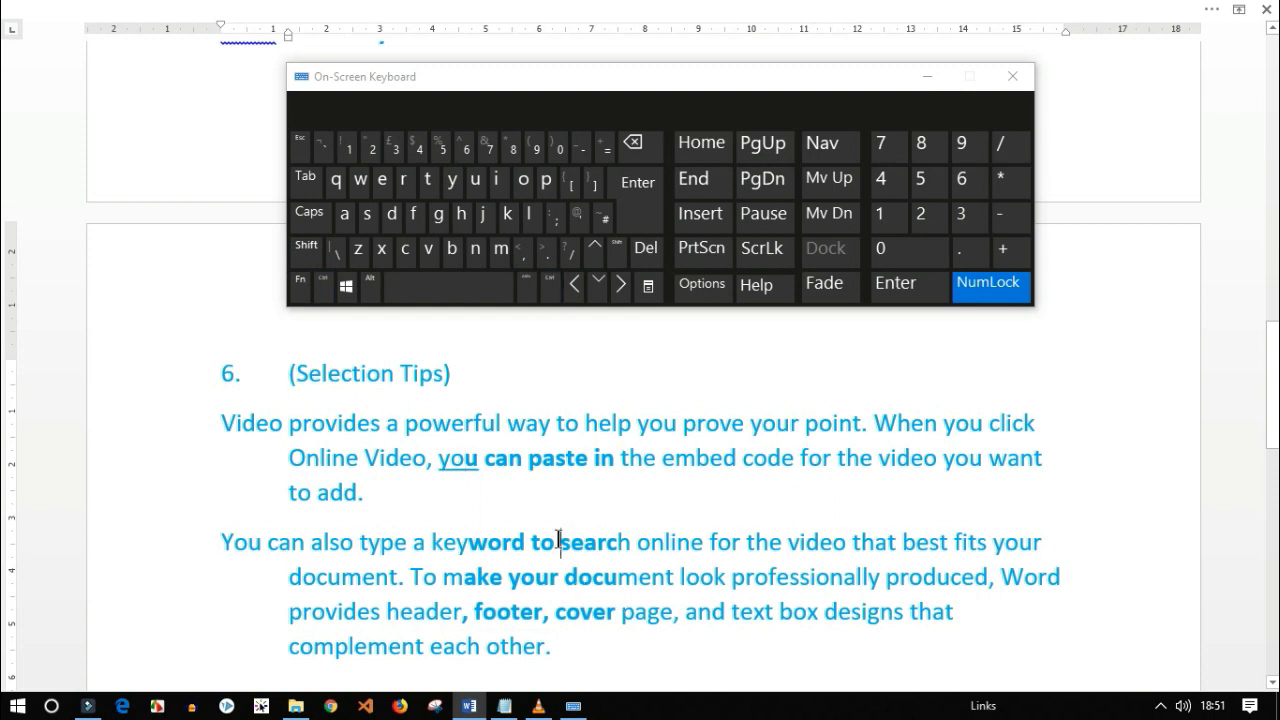
Insert a left arrow, a right arrow and a double-headed arrow under item 7 by autocorrecting <==, ==> and <=>
scroll(558, 535, "down", 3)
left_click(370, 464)
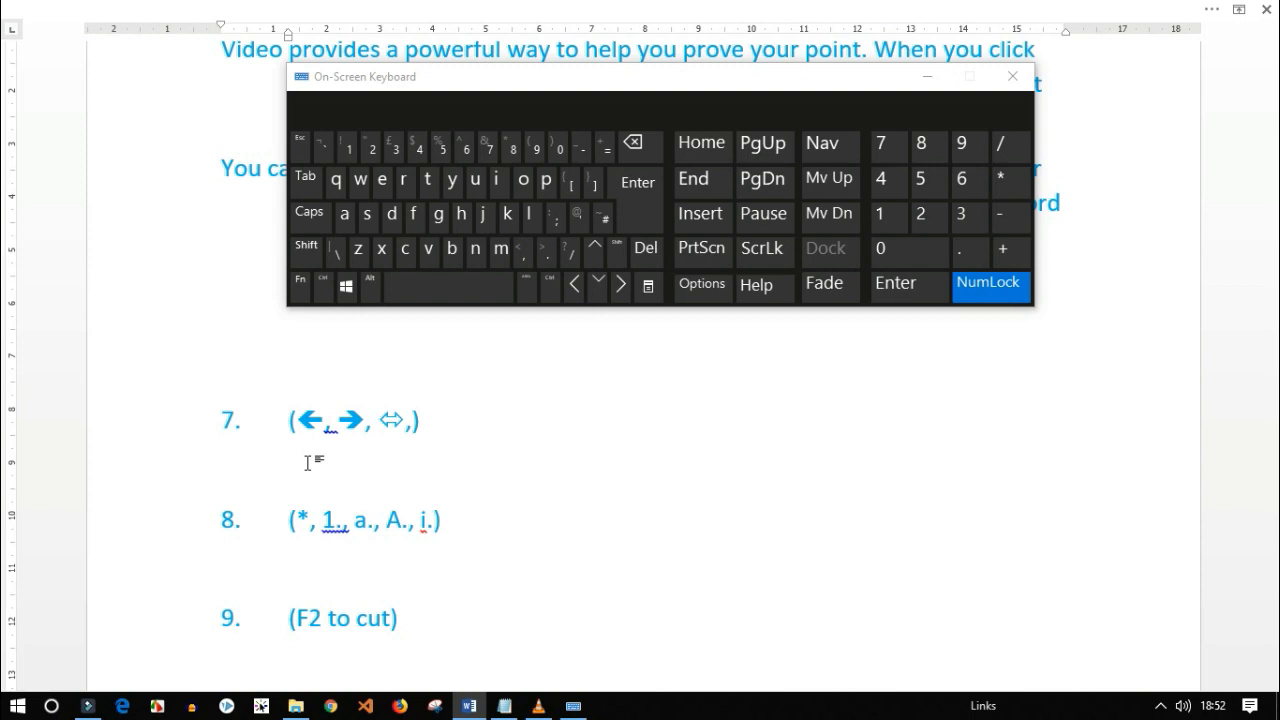
type("<==")
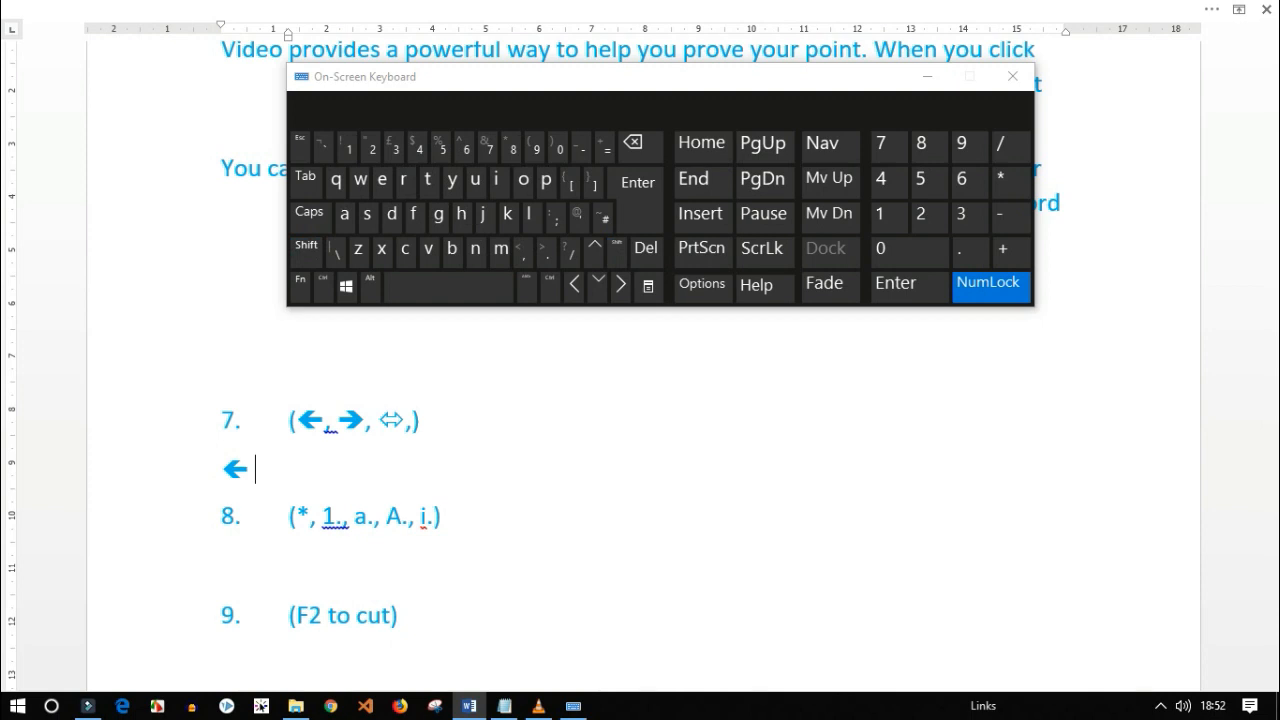
type(" ==")
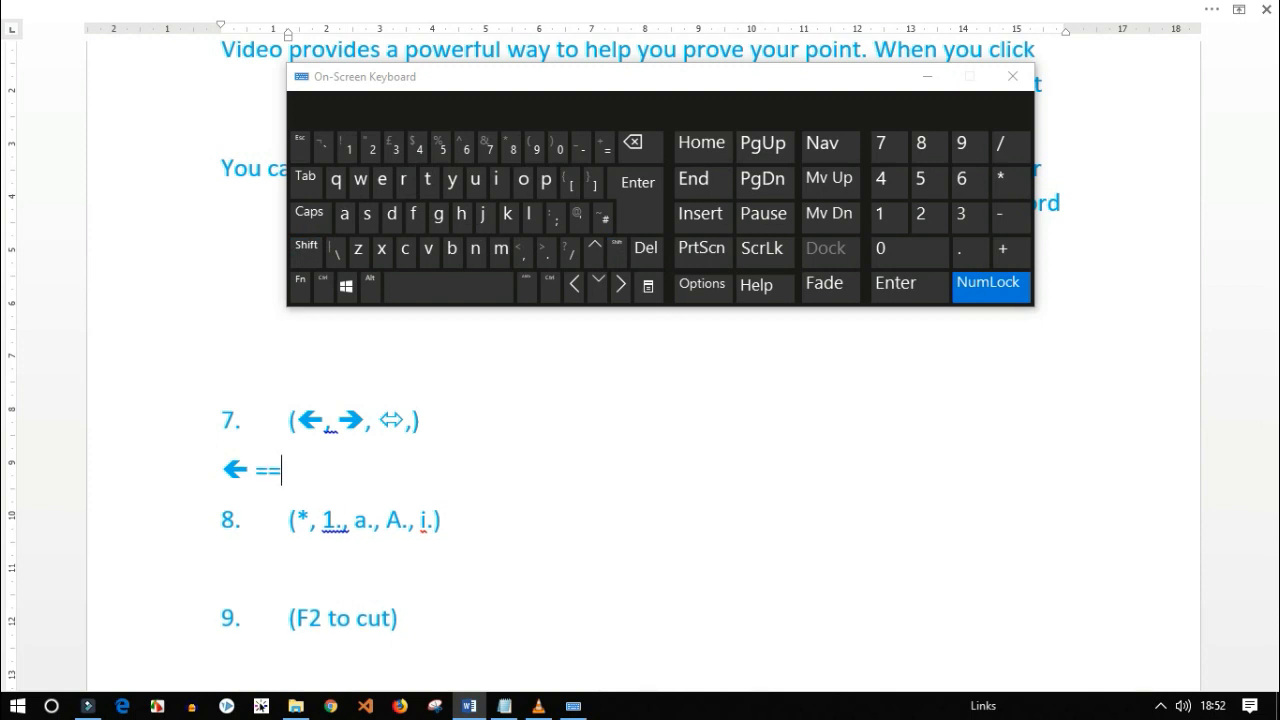
type(">")
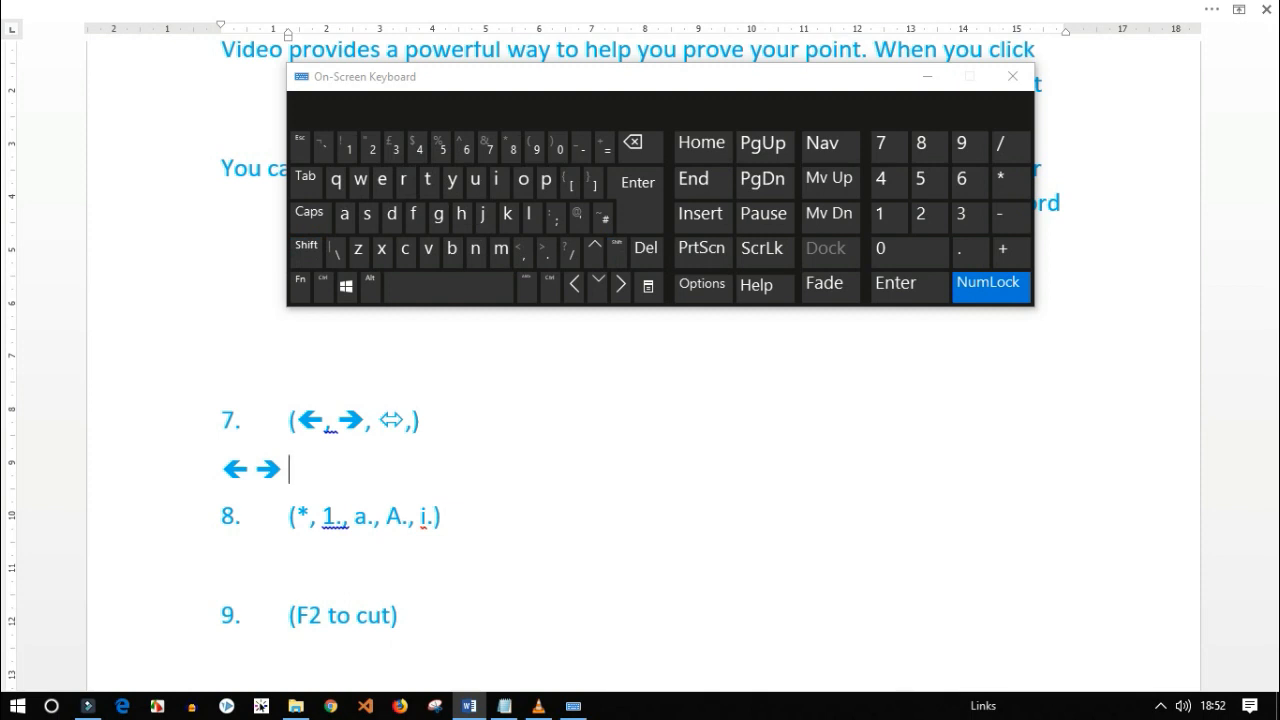
type("<=>")
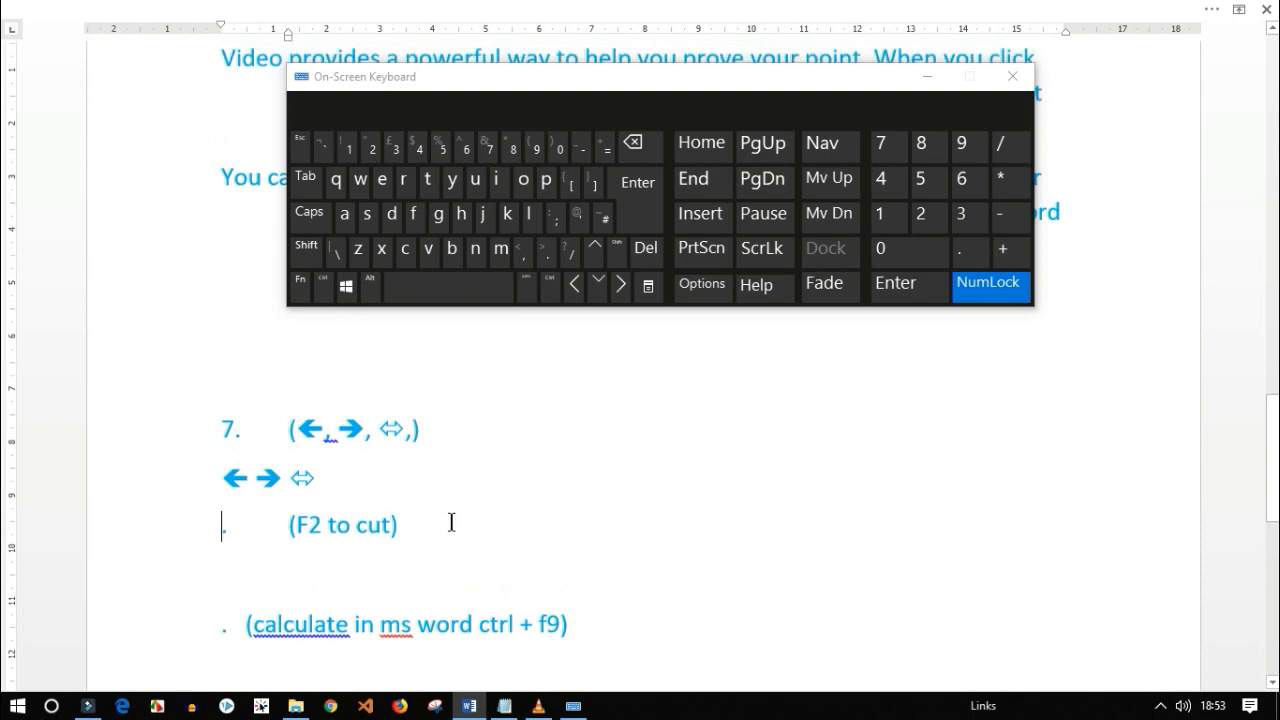
Move the word "Online" from before "Video," in the first paragraph under item 6 to the end of that paragraph, after "add."
scroll(450, 522, "up", 5)
scroll(451, 522, "up", 3)
scroll(451, 522, "down", 9)
scroll(451, 522, "up", 4)
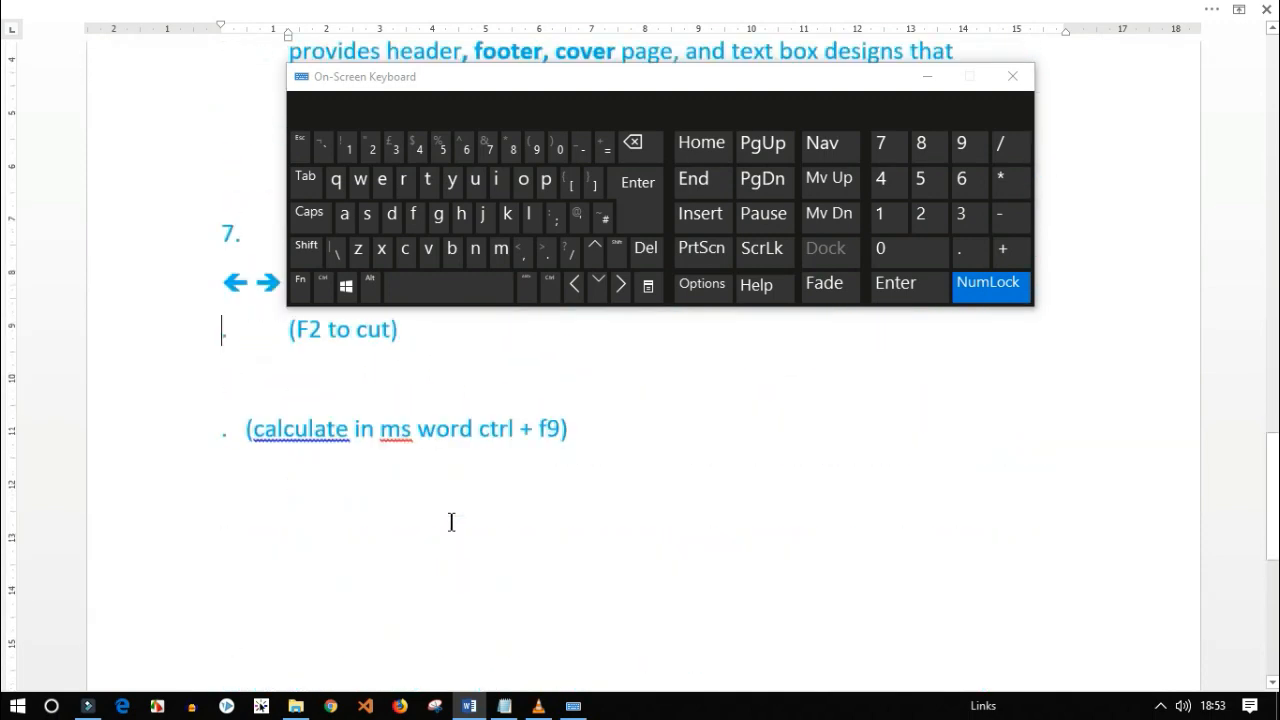
scroll(451, 522, "up", 2)
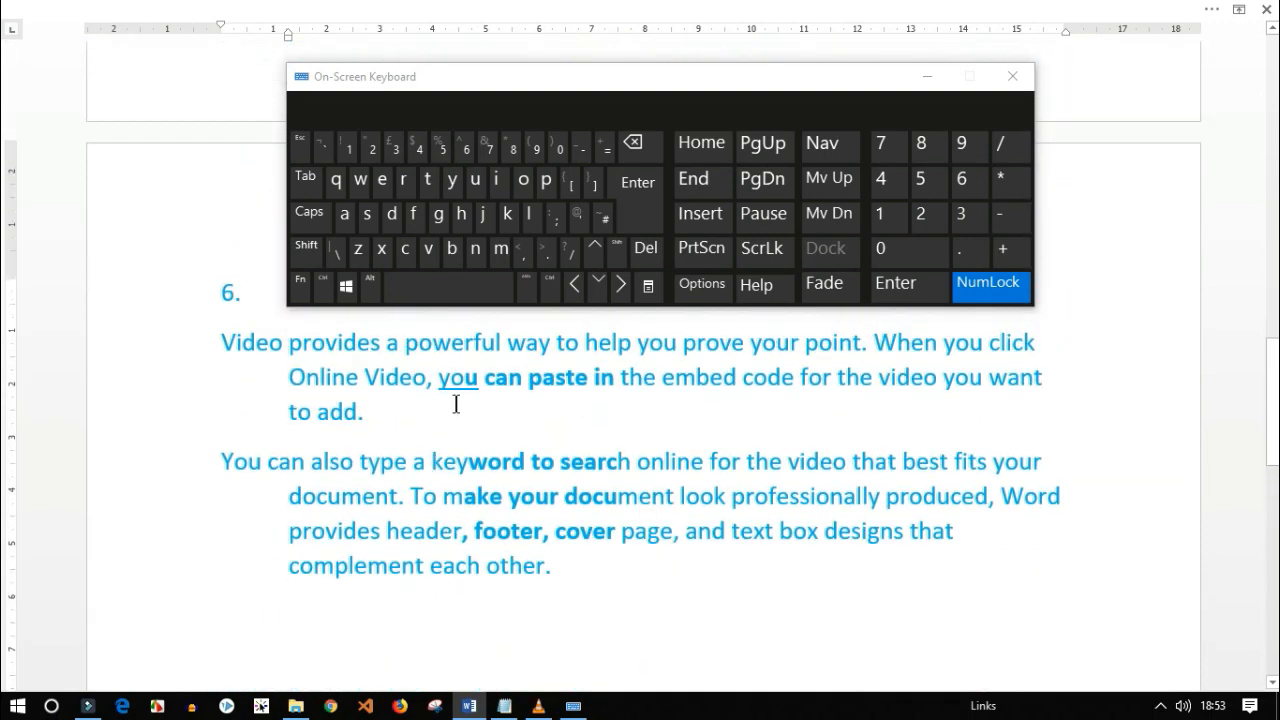
double_click(320, 378)
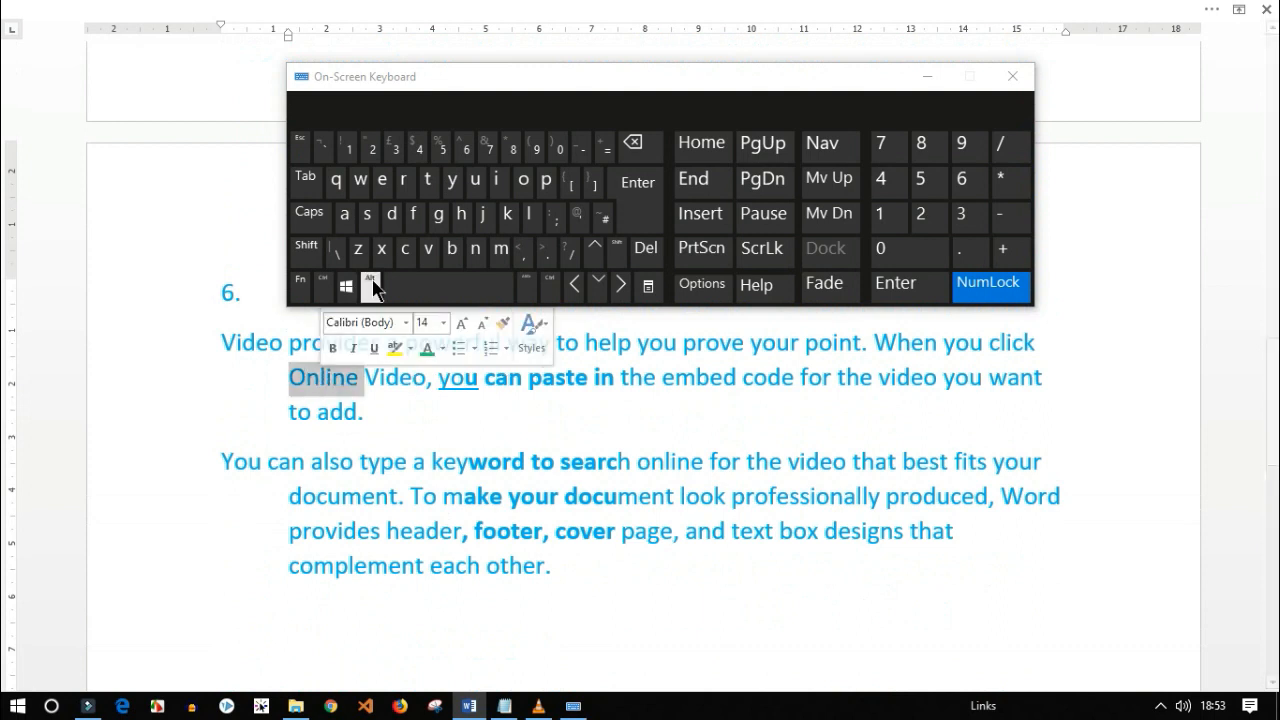
right_click(324, 380)
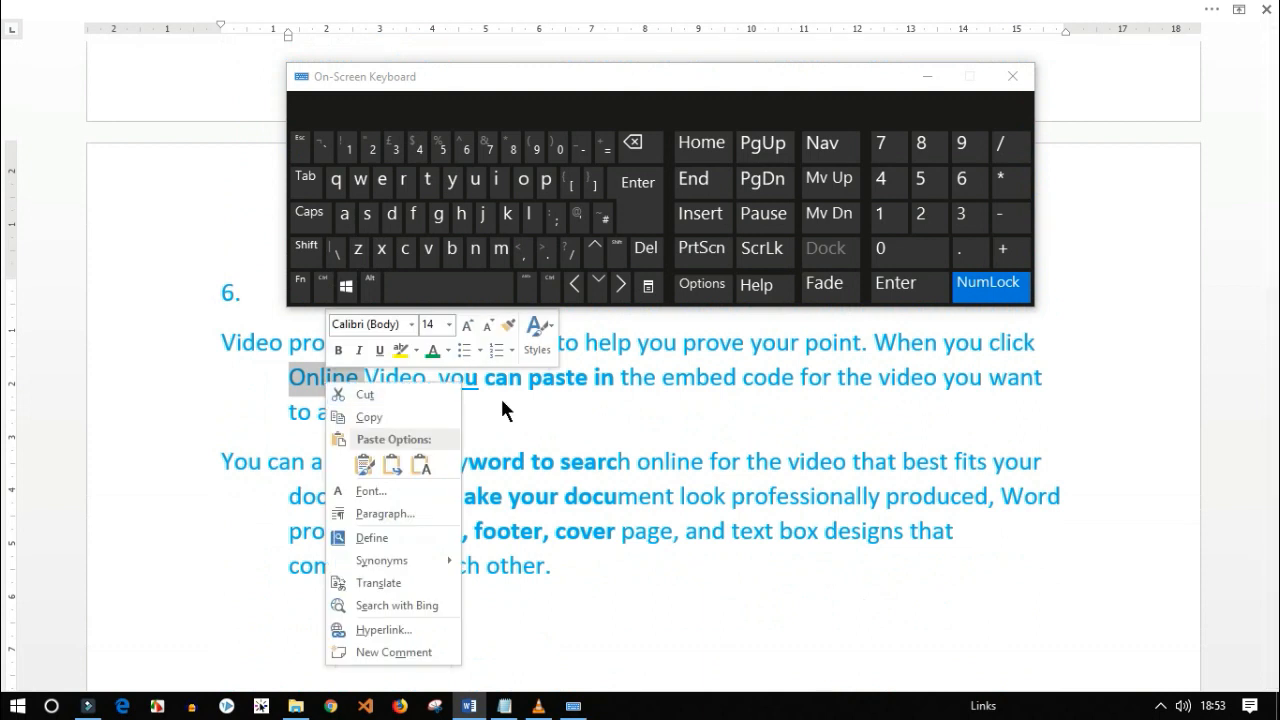
key("Escape")
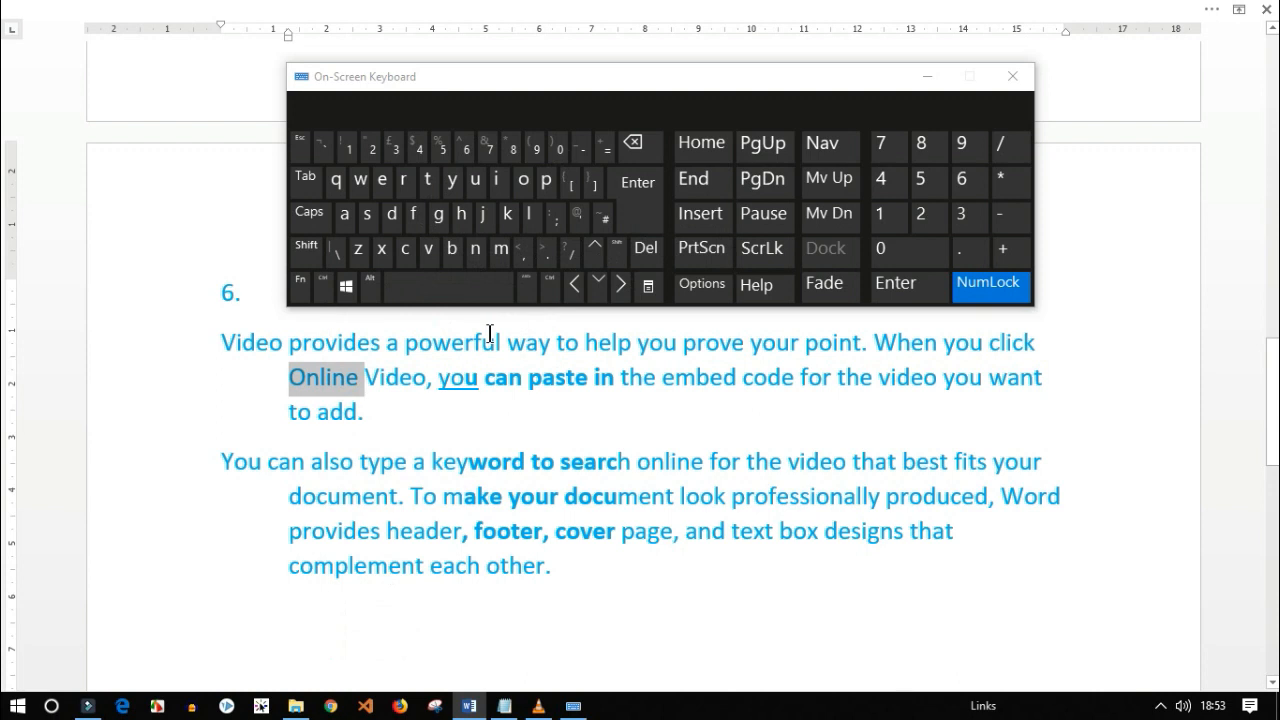
left_click(425, 411)
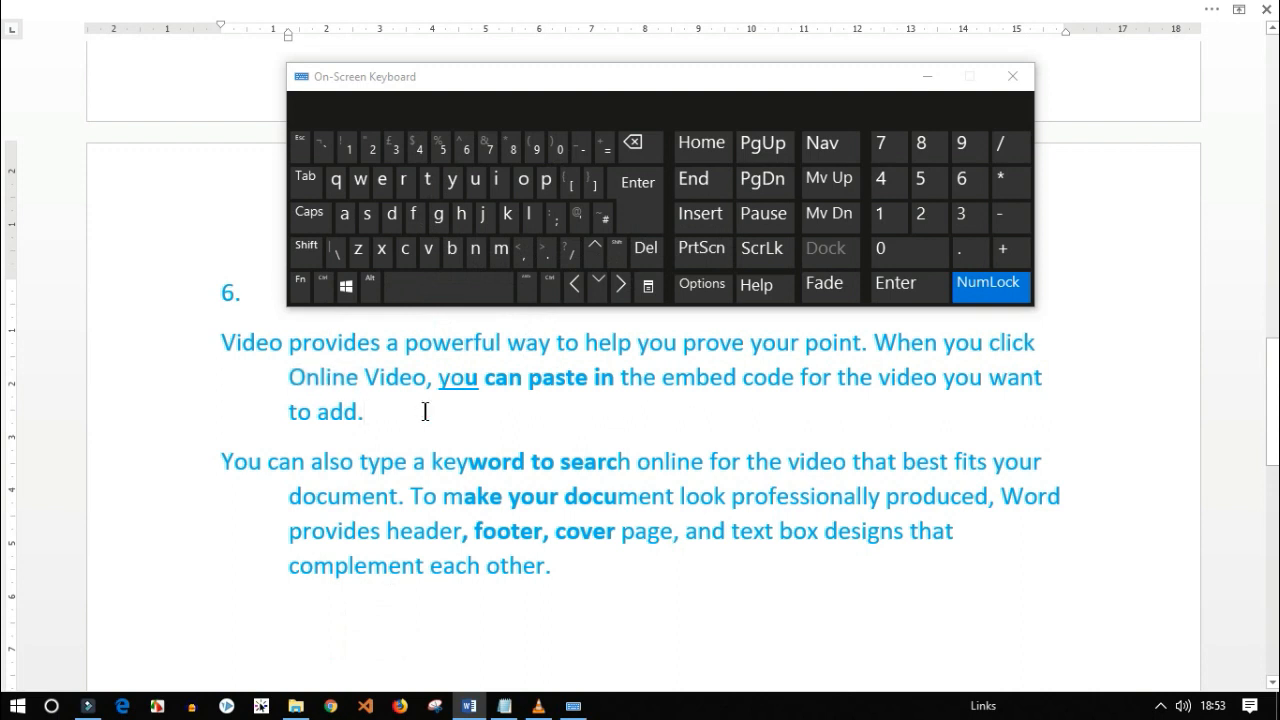
left_click_drag(425, 411, 425, 411)
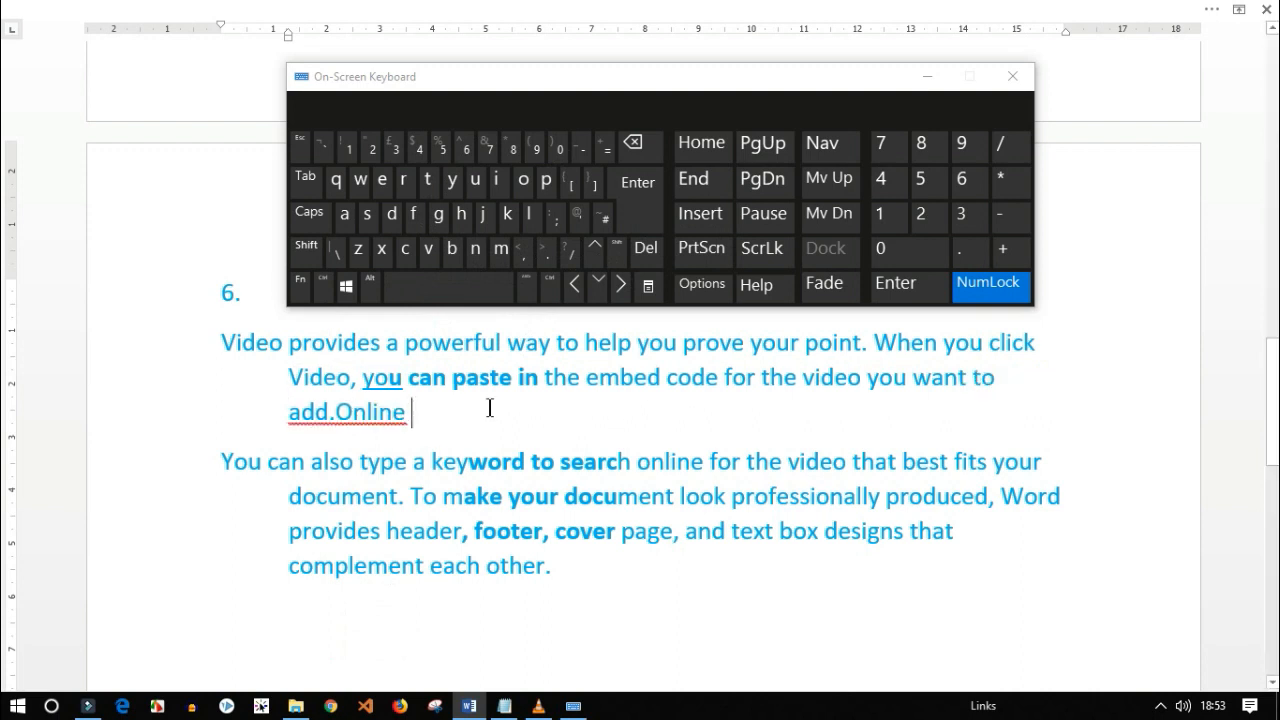